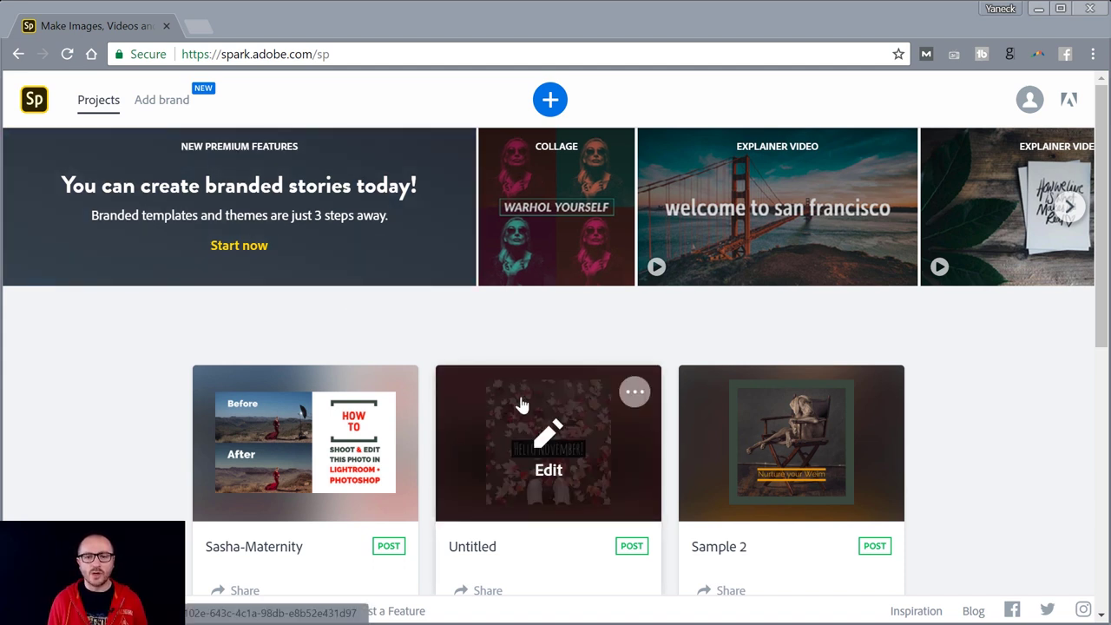
Start a new post, browse the Business, Craft, School and Featured templates, then return to projects.
left_click(551, 95)
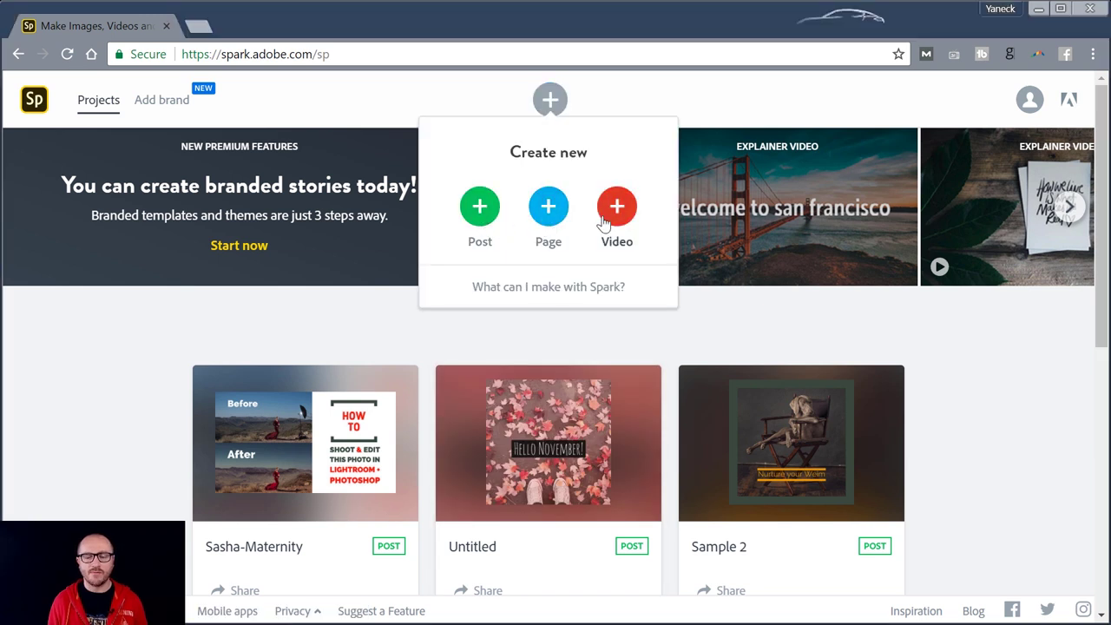
left_click(480, 209)
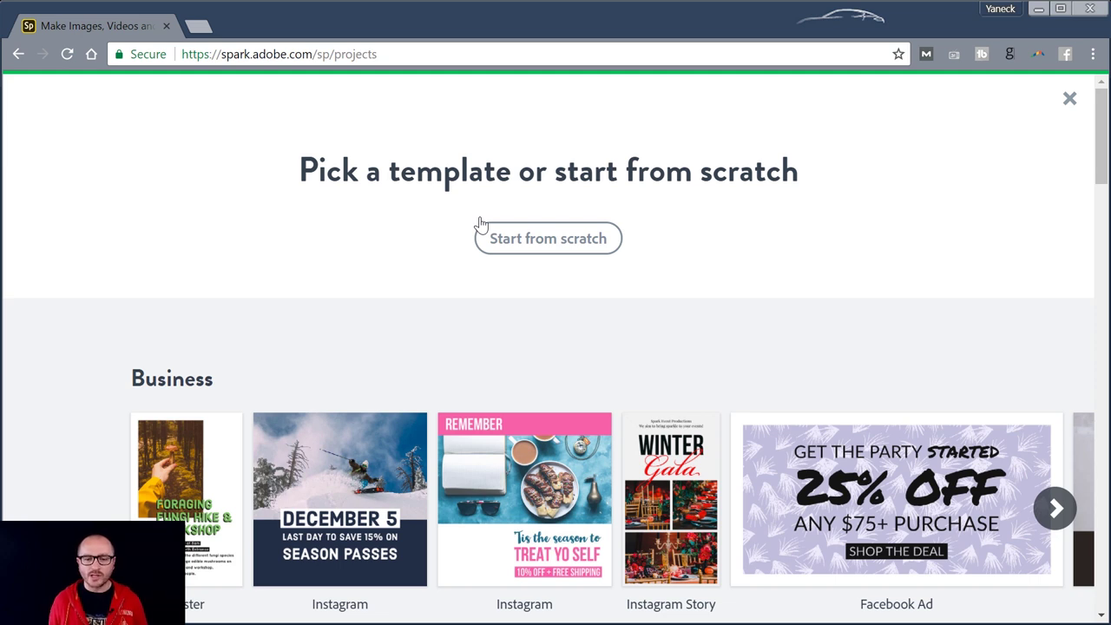
scroll(492, 404, "down", 2)
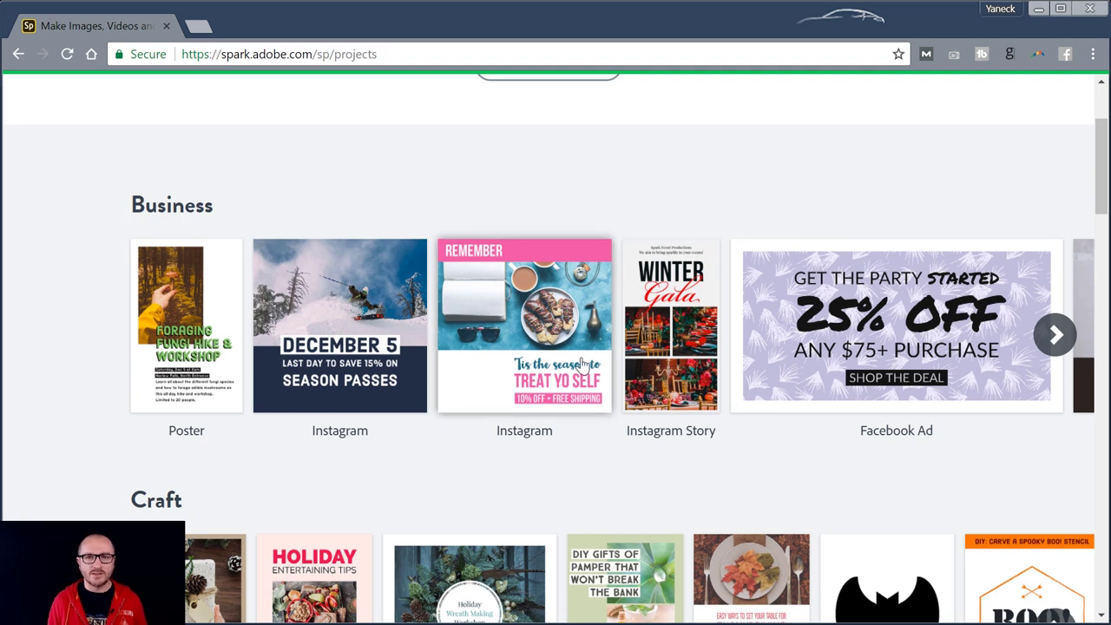
scroll(582, 366, "down", 1)
scroll(582, 365, "down", 3)
scroll(583, 366, "down", 1)
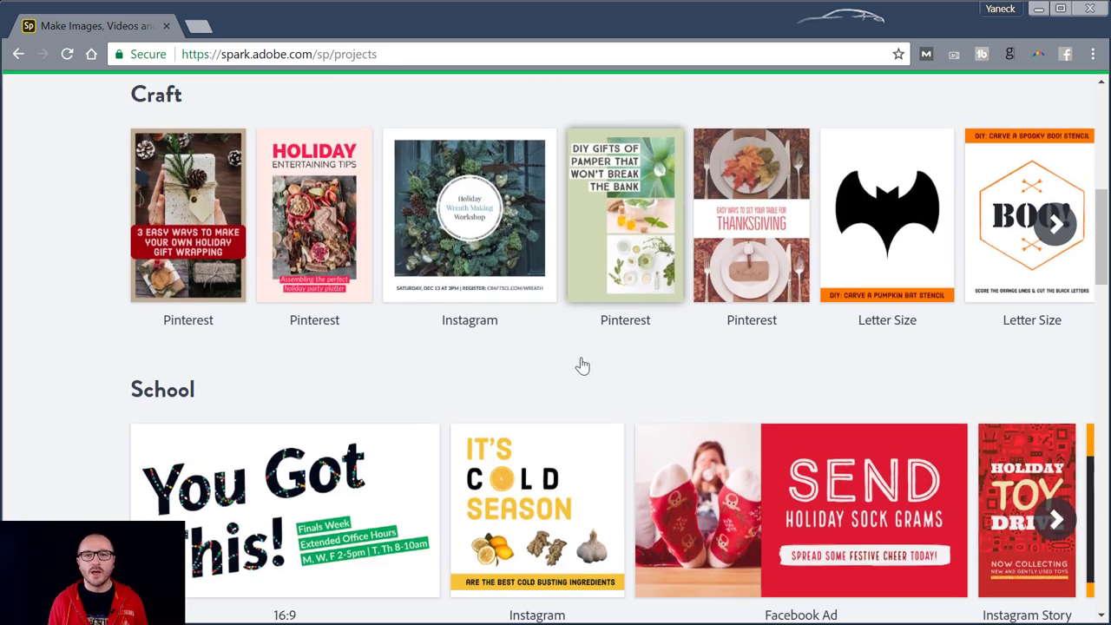
scroll(582, 365, "down", 3)
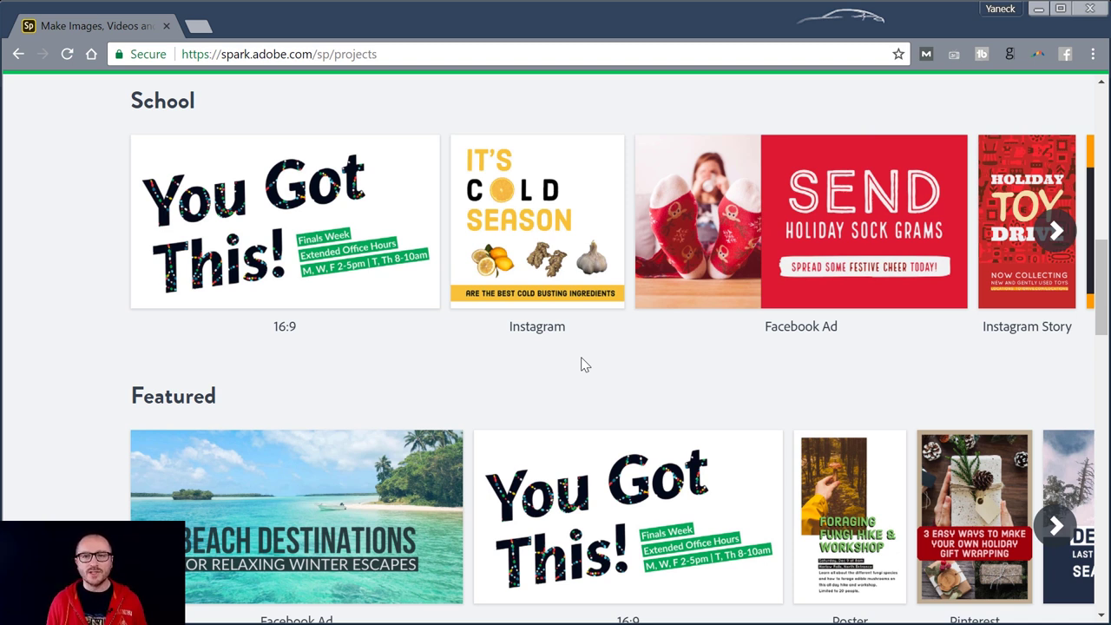
scroll(583, 365, "up", 10)
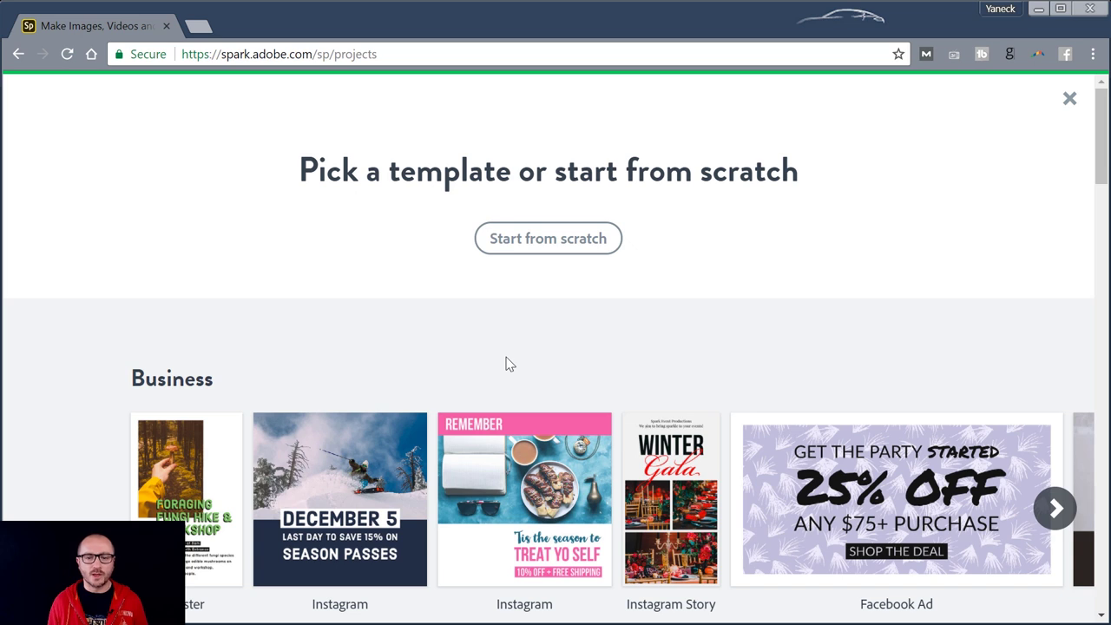
key("alt+Left")
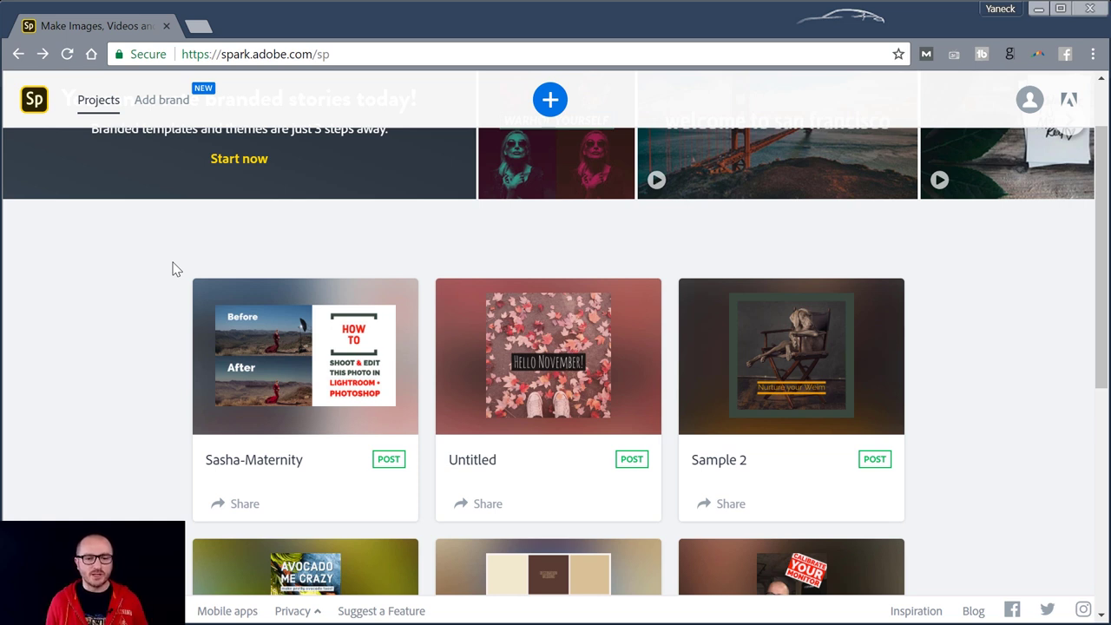
Open the saved before/after 'How To Shoot & Edit' post in the editor and show its design filters.
left_click(340, 361)
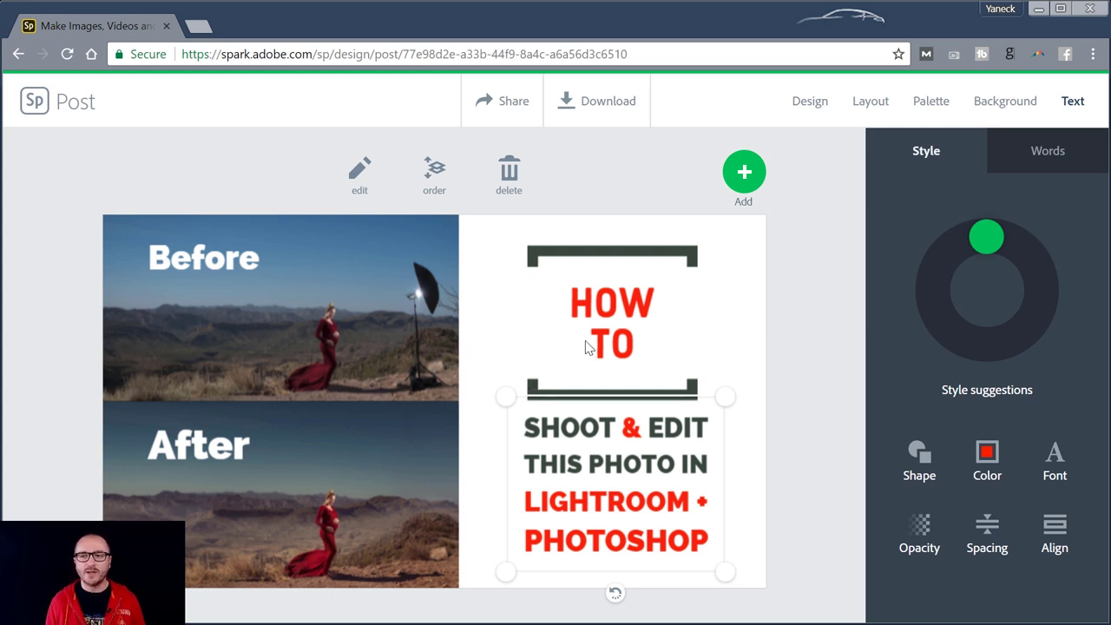
left_click(812, 104)
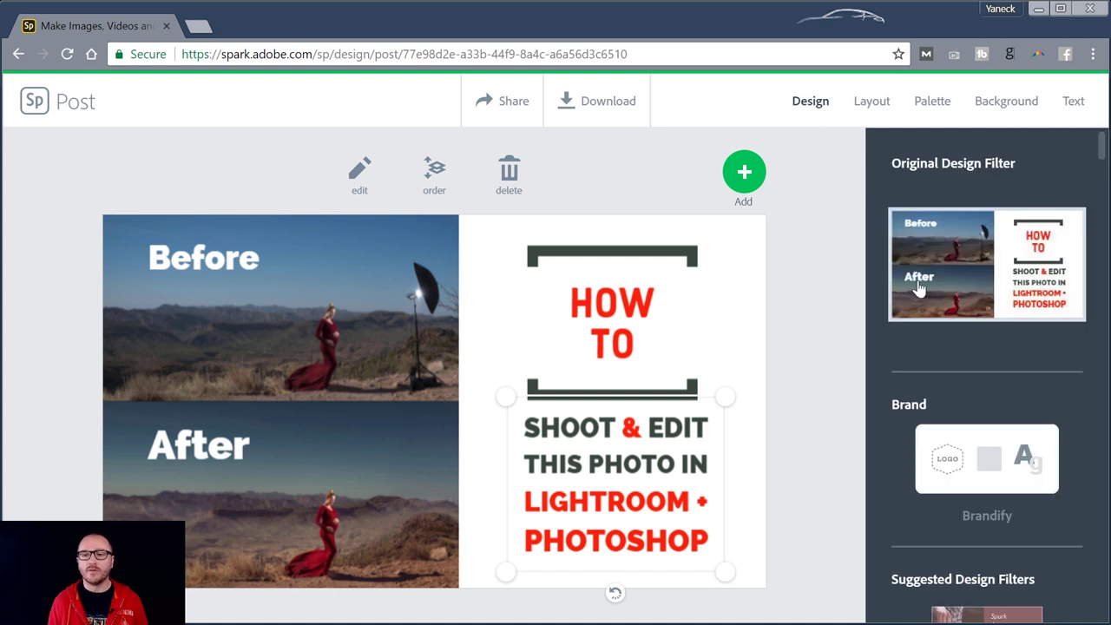
Scroll through the suggested design filters for the post.
scroll(960, 293, "down", 10)
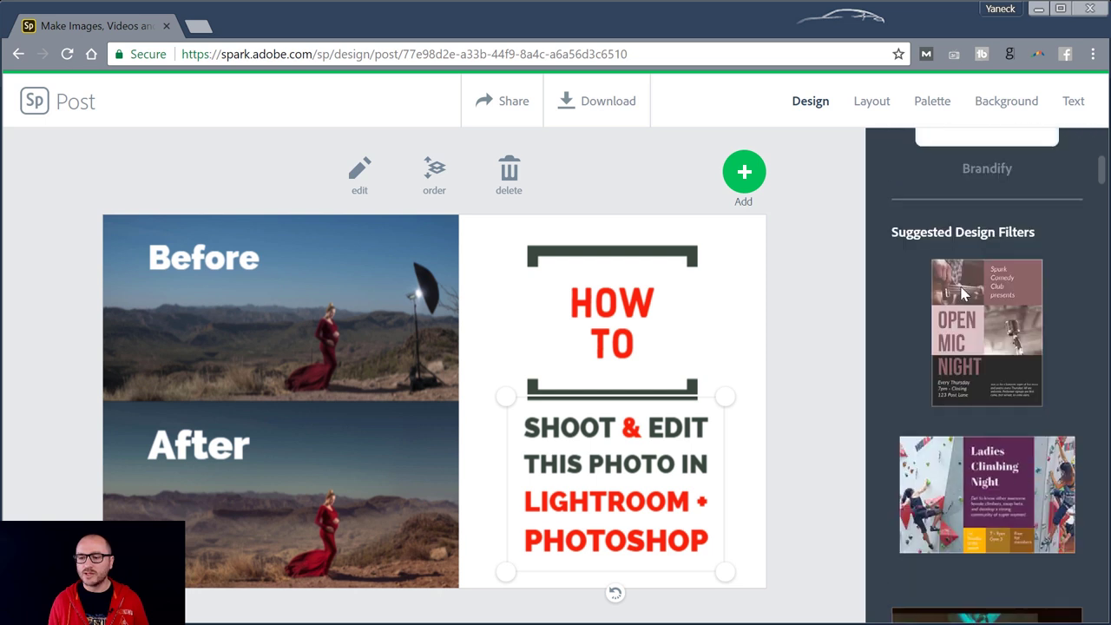
scroll(960, 293, "down", 10)
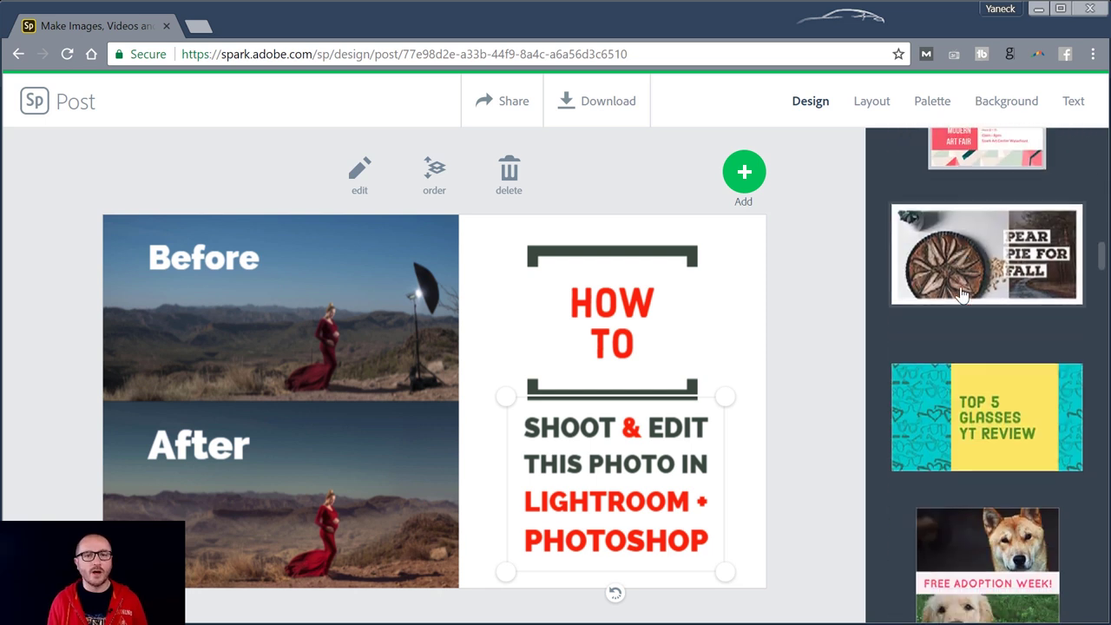
scroll(962, 296, "down", 3)
scroll(962, 295, "up", 10)
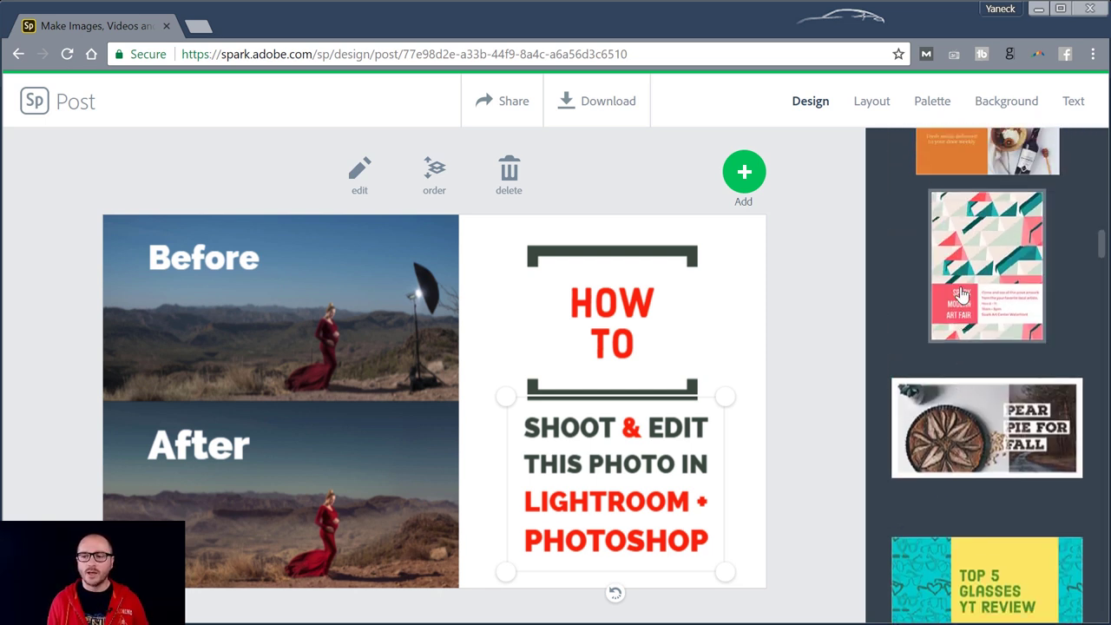
scroll(962, 294, "up", 10)
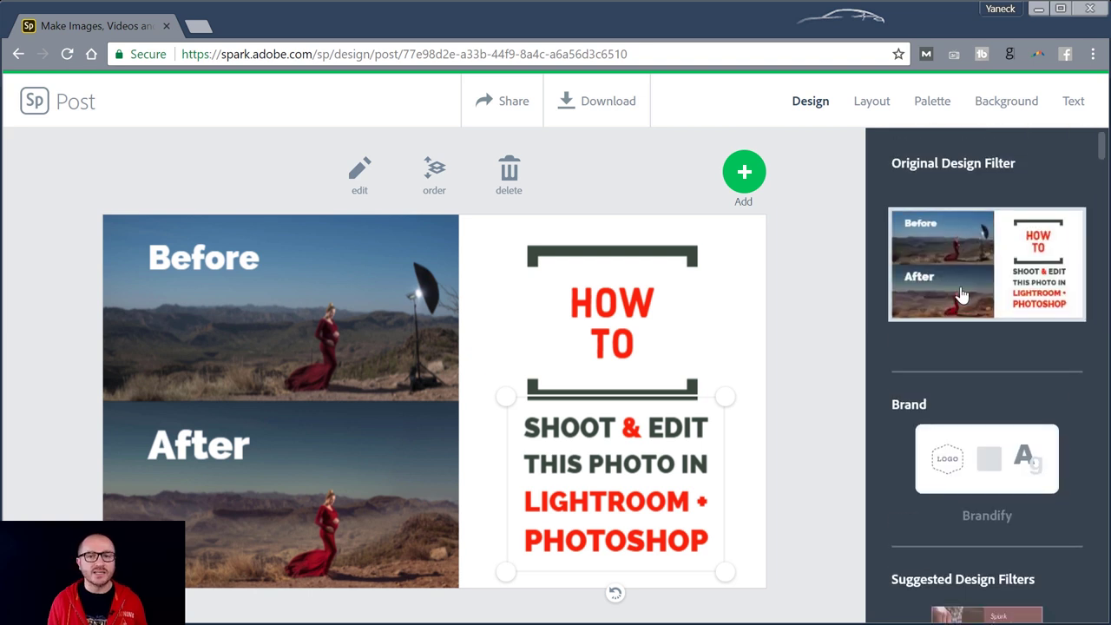
Browse the layout options, then select the After photo to show its photo filters.
left_click(879, 109)
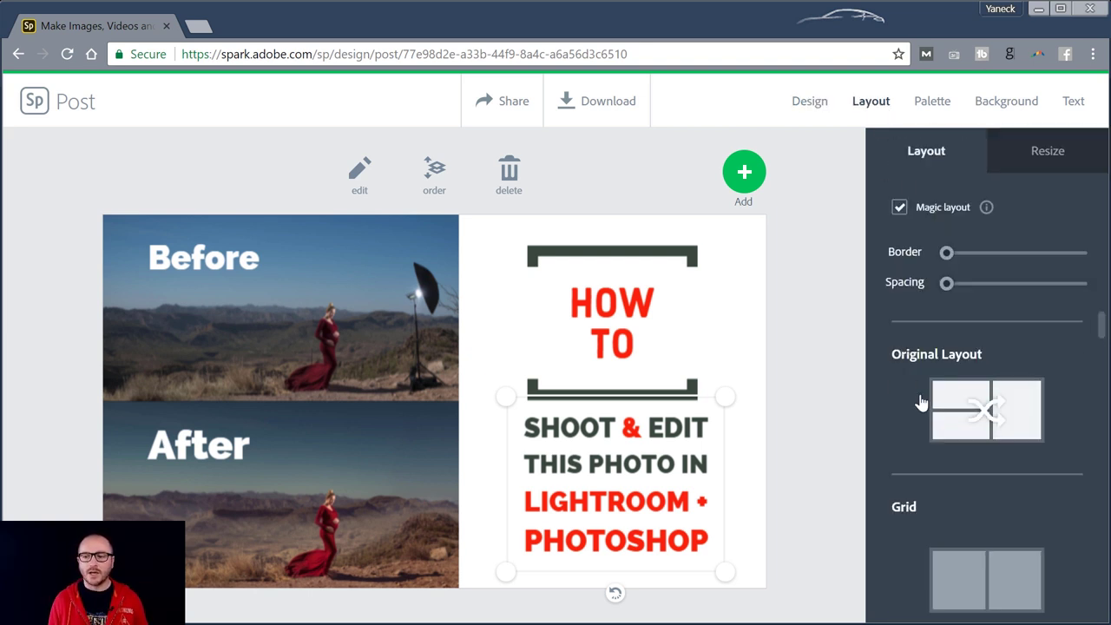
scroll(922, 402, "down", 3)
scroll(922, 402, "up", 3)
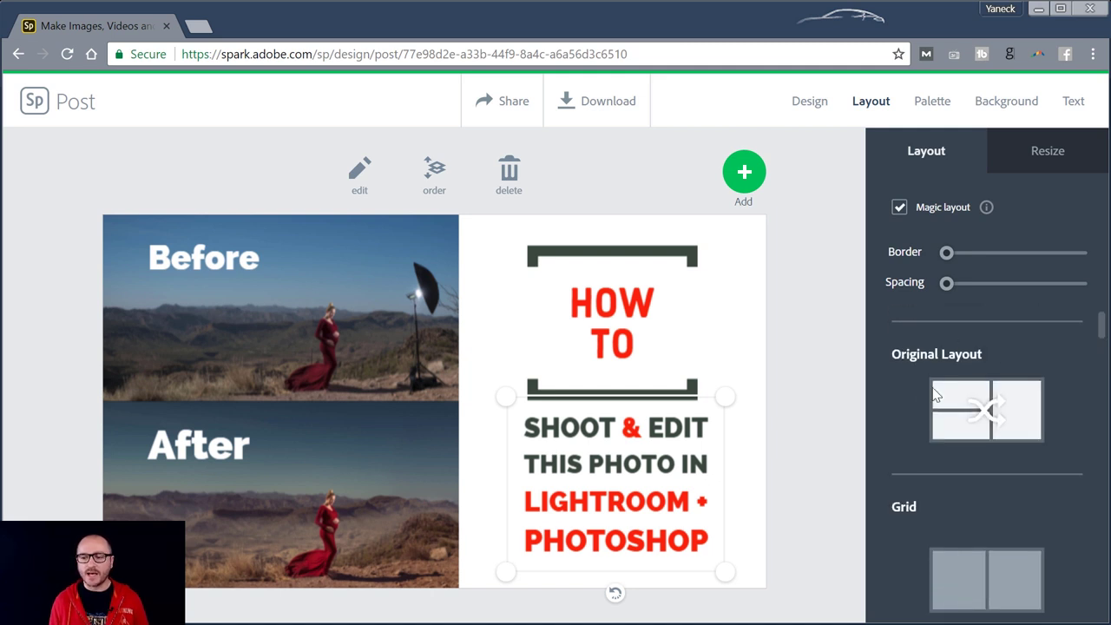
scroll(998, 434, "down", 1)
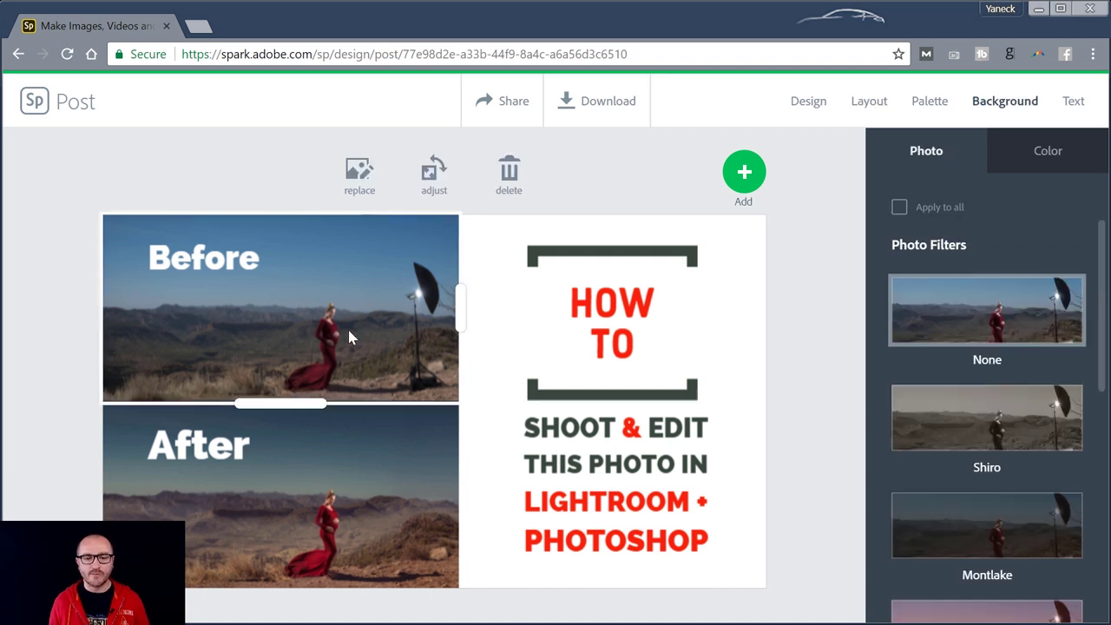
left_click(355, 461)
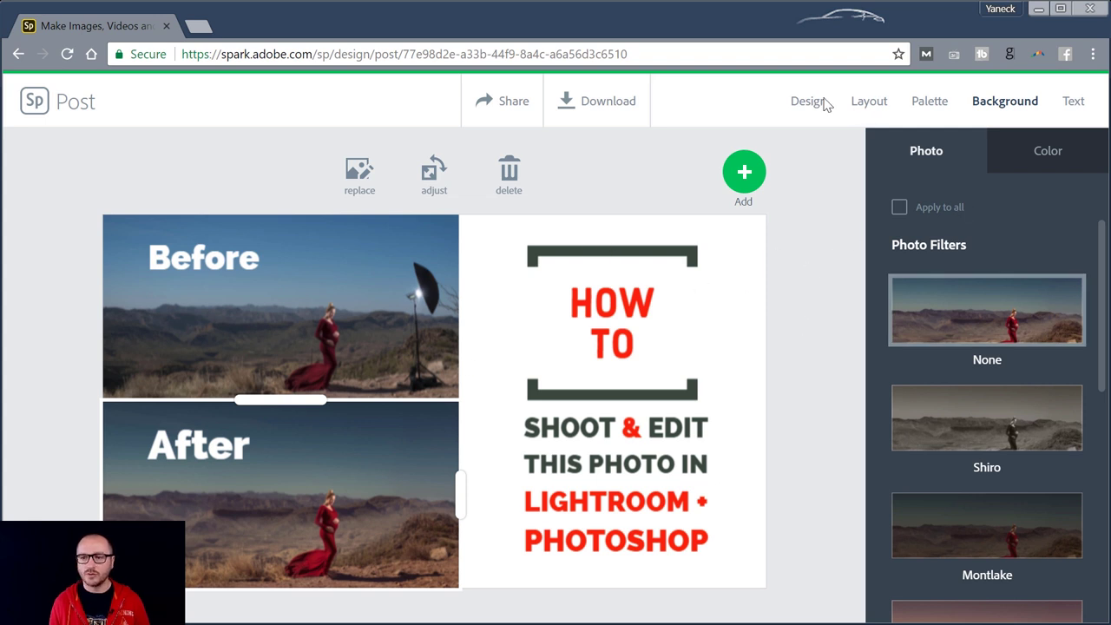
Try a dark border of 14 around the post, then set spacing and border back to 0.
left_click(869, 102)
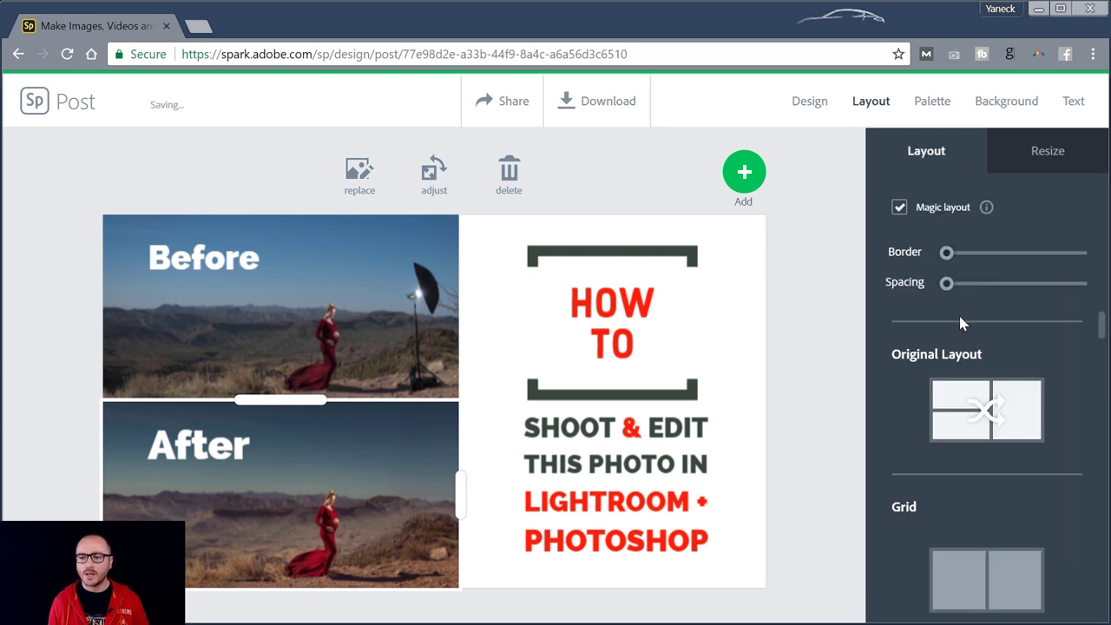
scroll(979, 380, "down", 6)
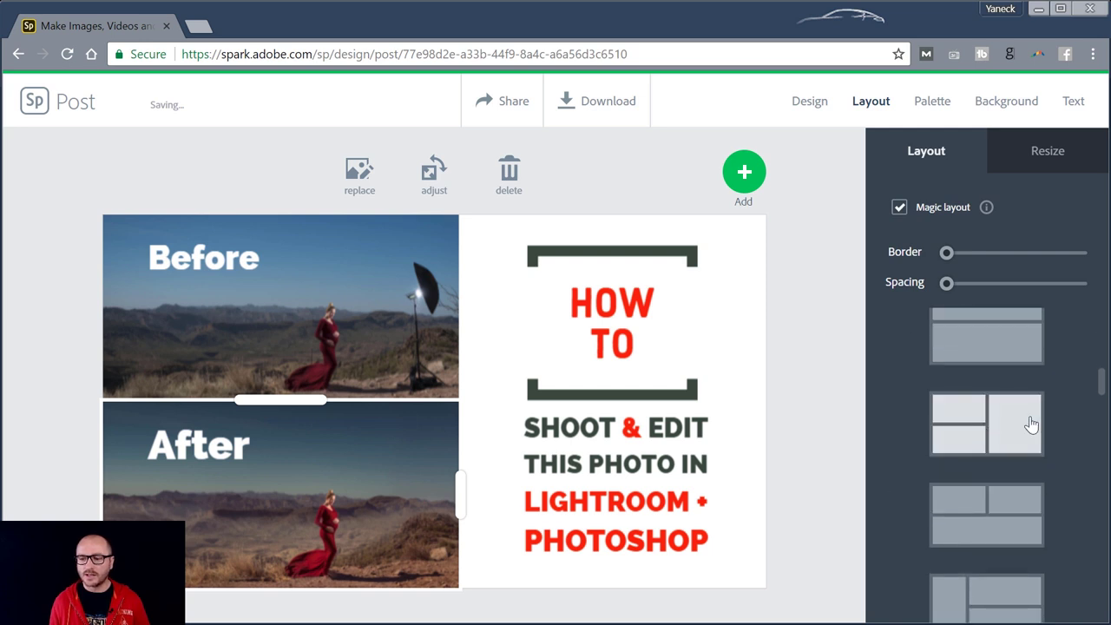
scroll(967, 432, "down", 5)
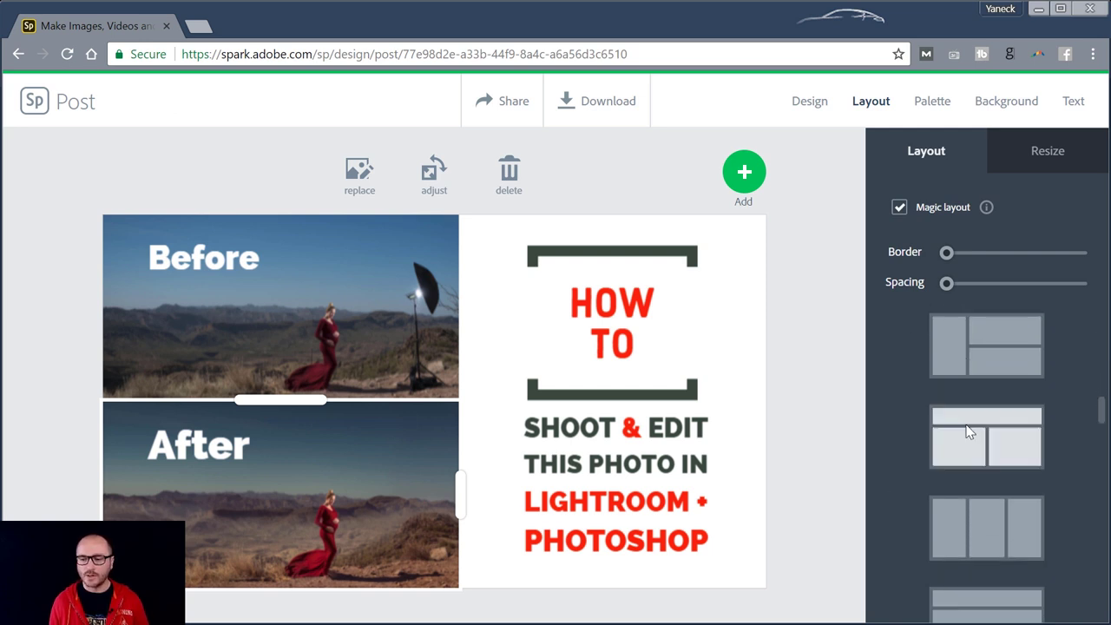
scroll(967, 432, "down", 5)
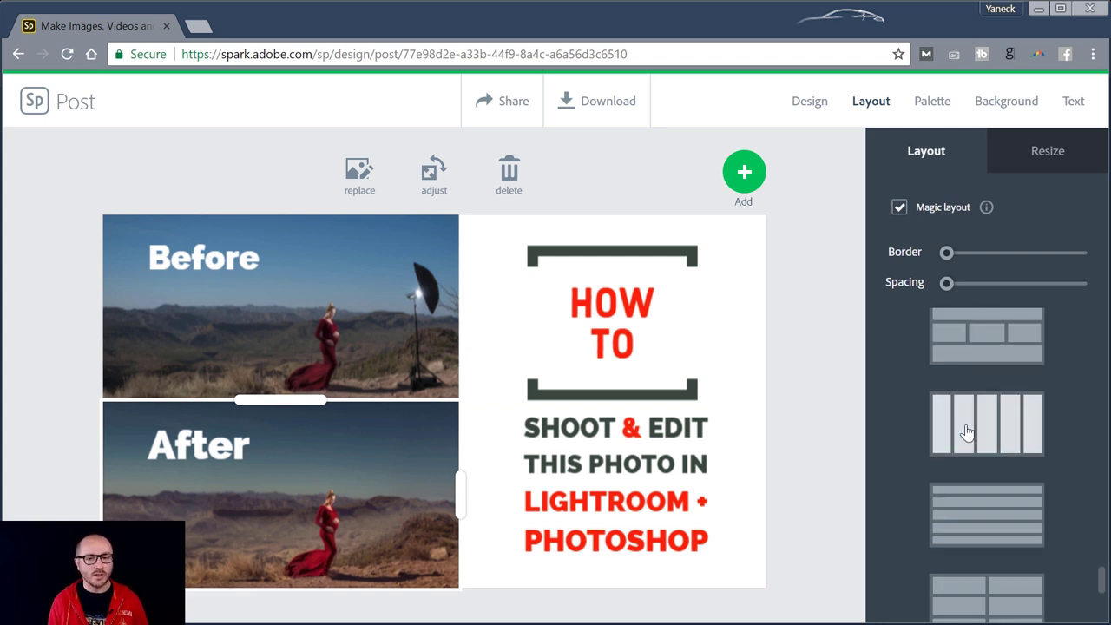
scroll(967, 432, "down", 4)
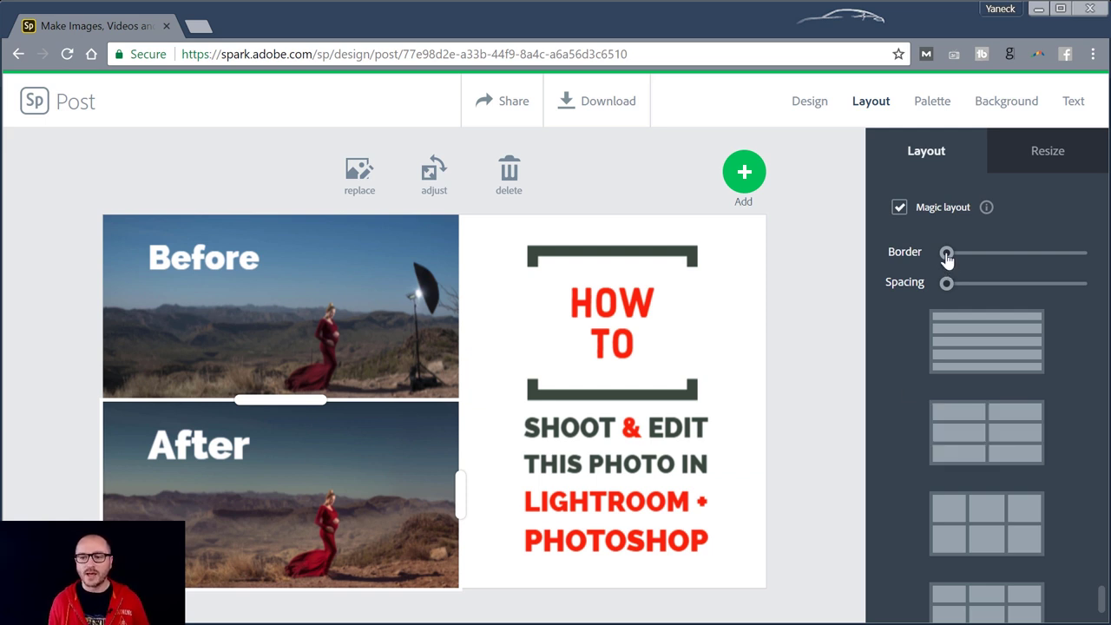
left_click_drag(947, 259, 953, 289)
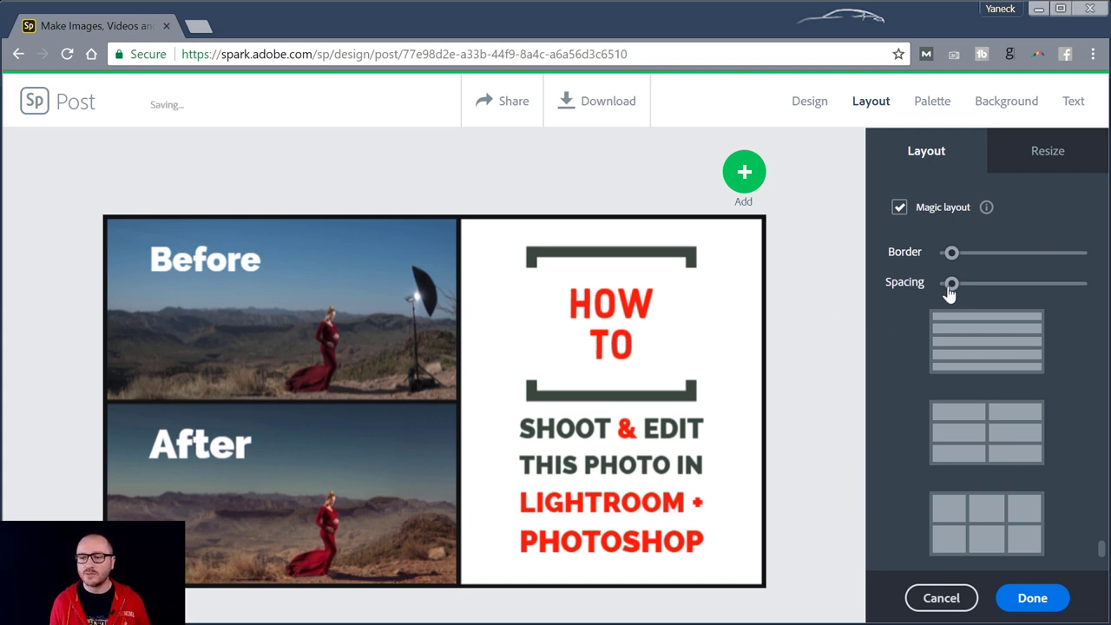
left_click_drag(937, 285, 944, 260)
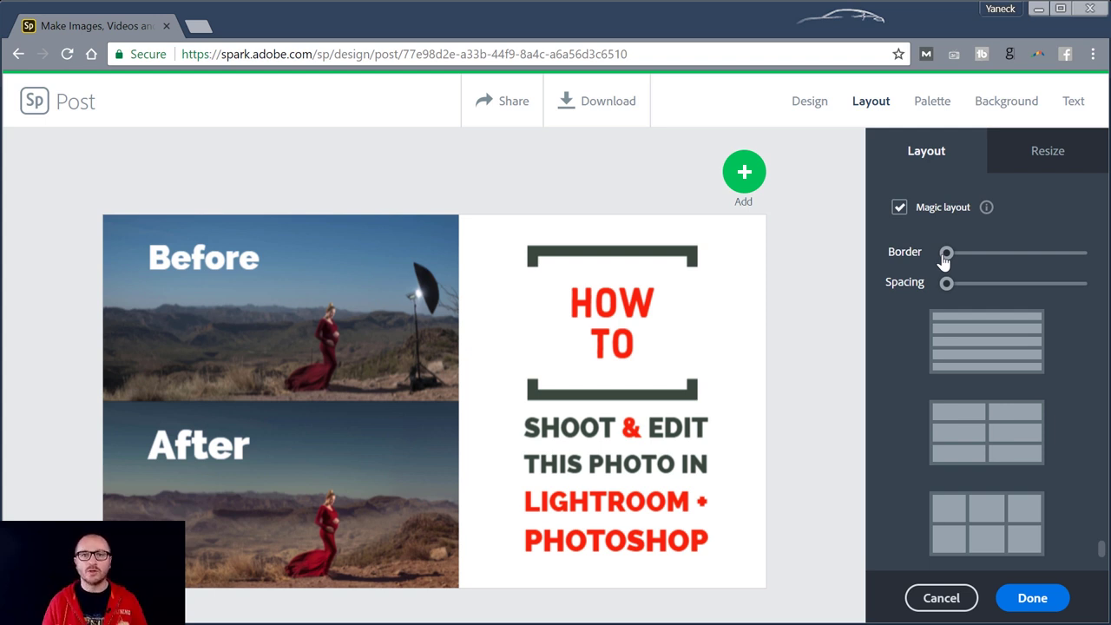
left_click(936, 104)
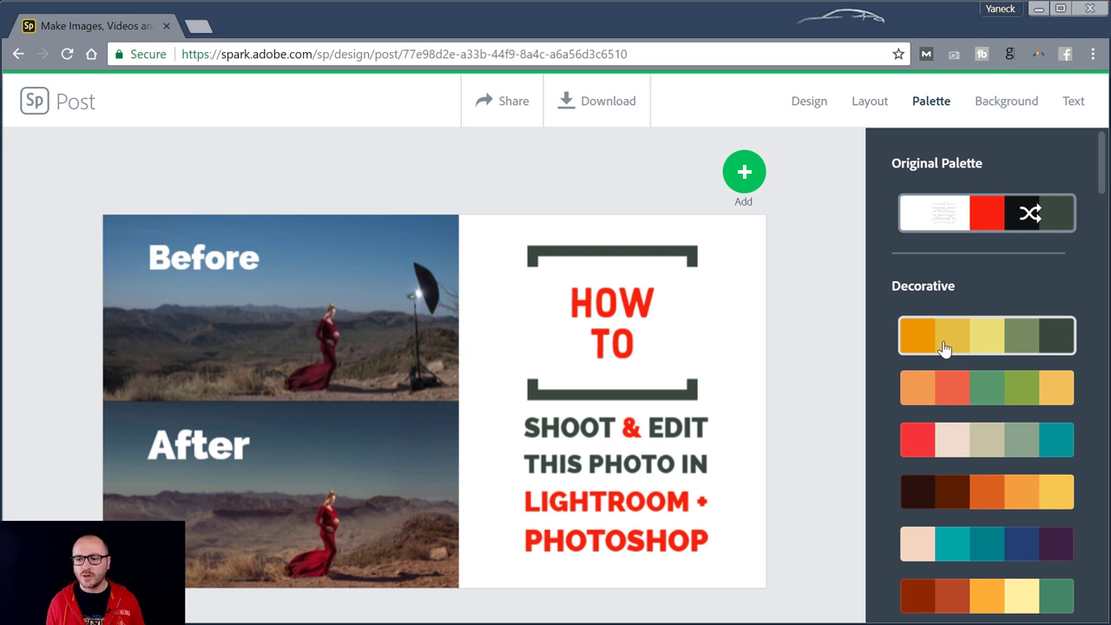
Apply the beige and navy palette and shuffle its colour assignments several times.
scroll(944, 458, "down", 10)
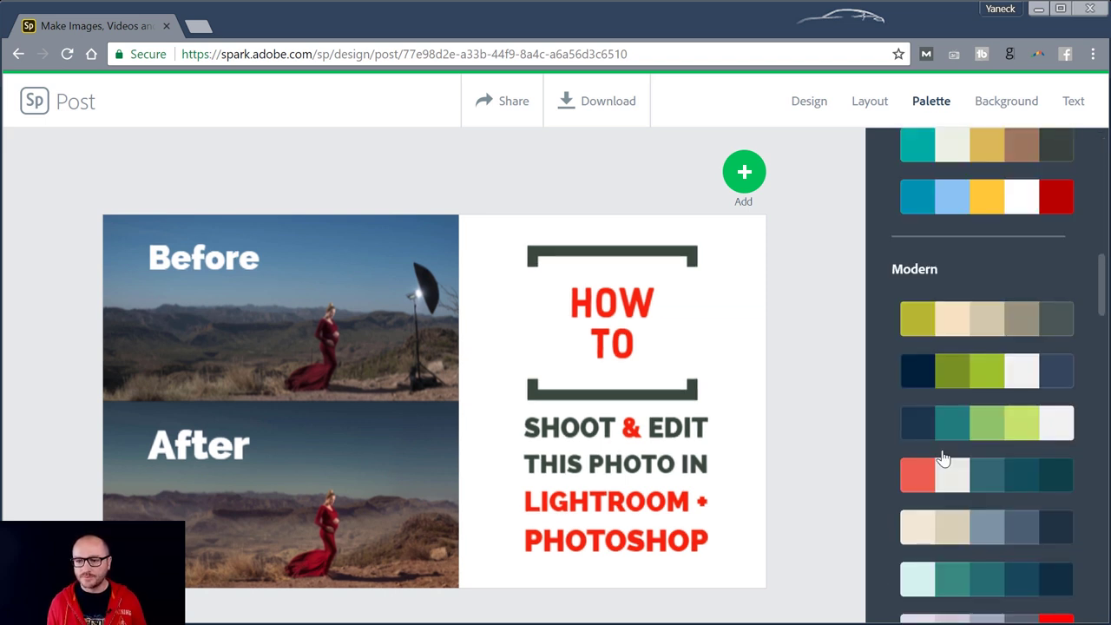
scroll(957, 412, "down", 2)
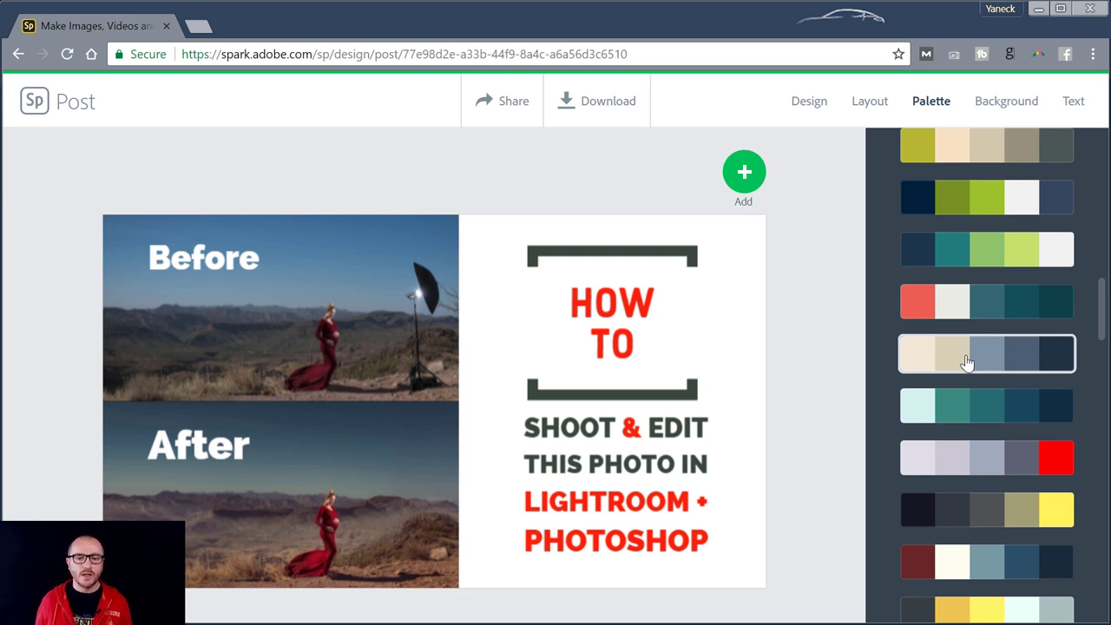
left_click(967, 363)
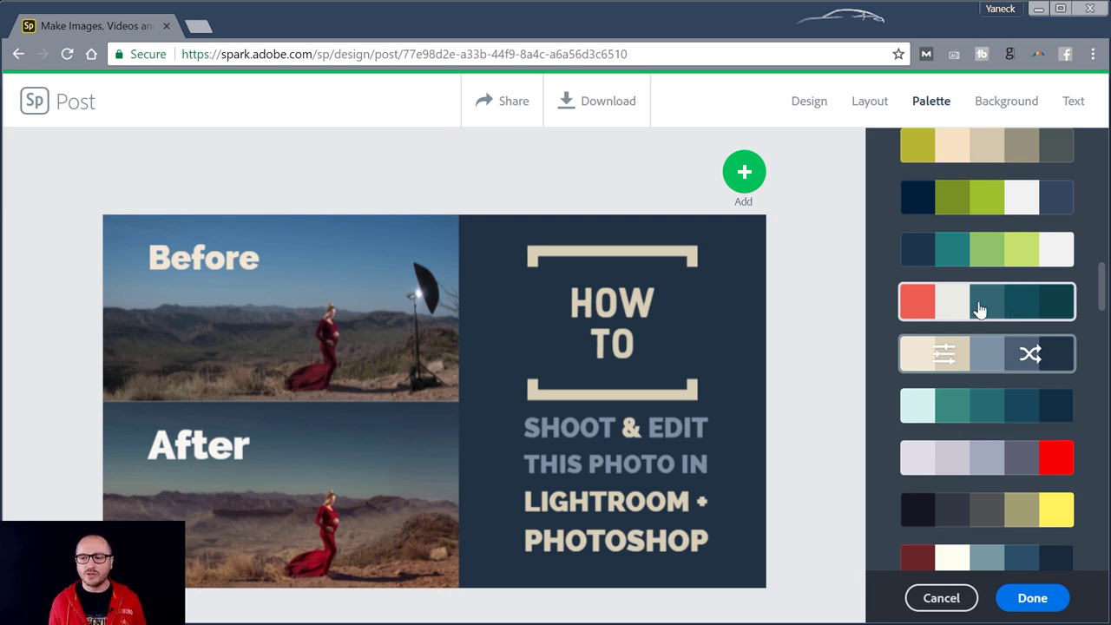
left_click(1029, 355)
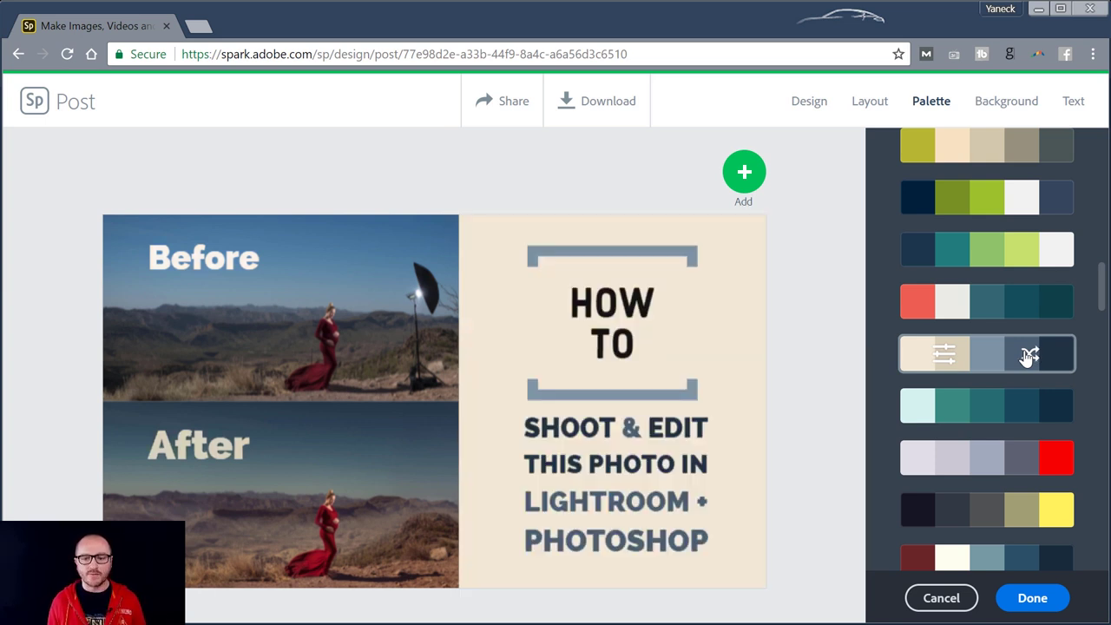
left_click(1029, 355)
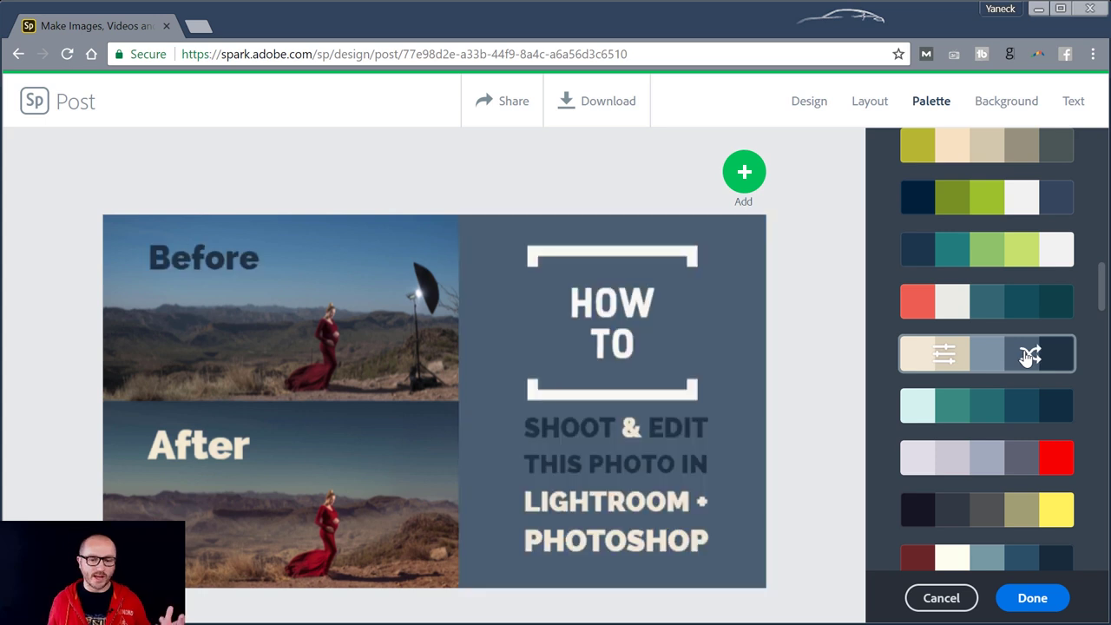
left_click(1029, 355)
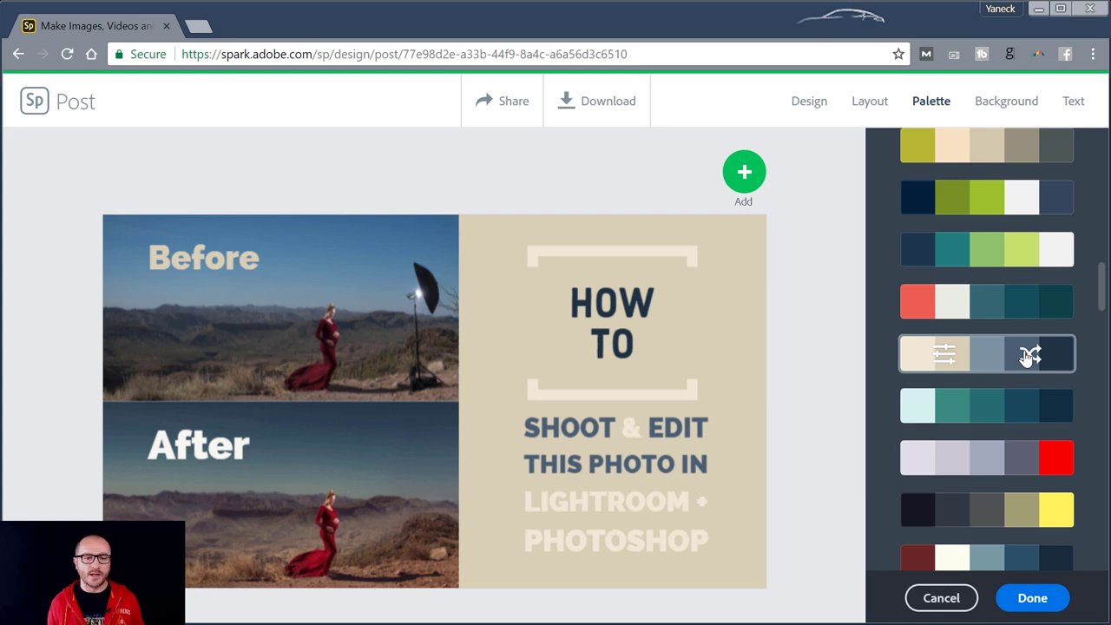
left_click(1029, 356)
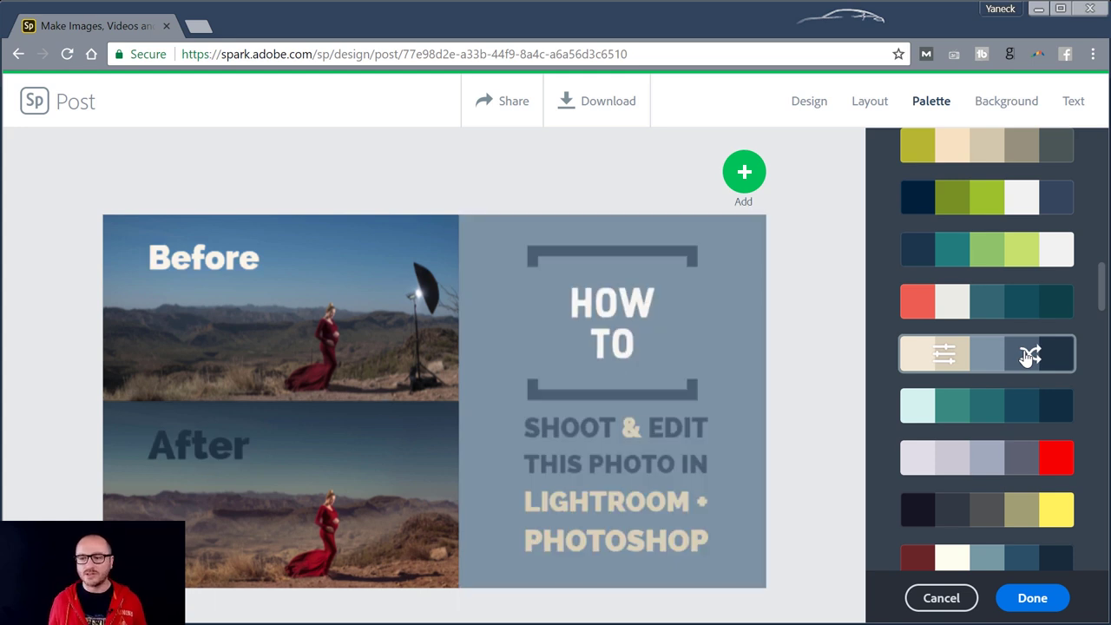
Revert the design to the Original Palette.
scroll(1027, 355, "up", 10)
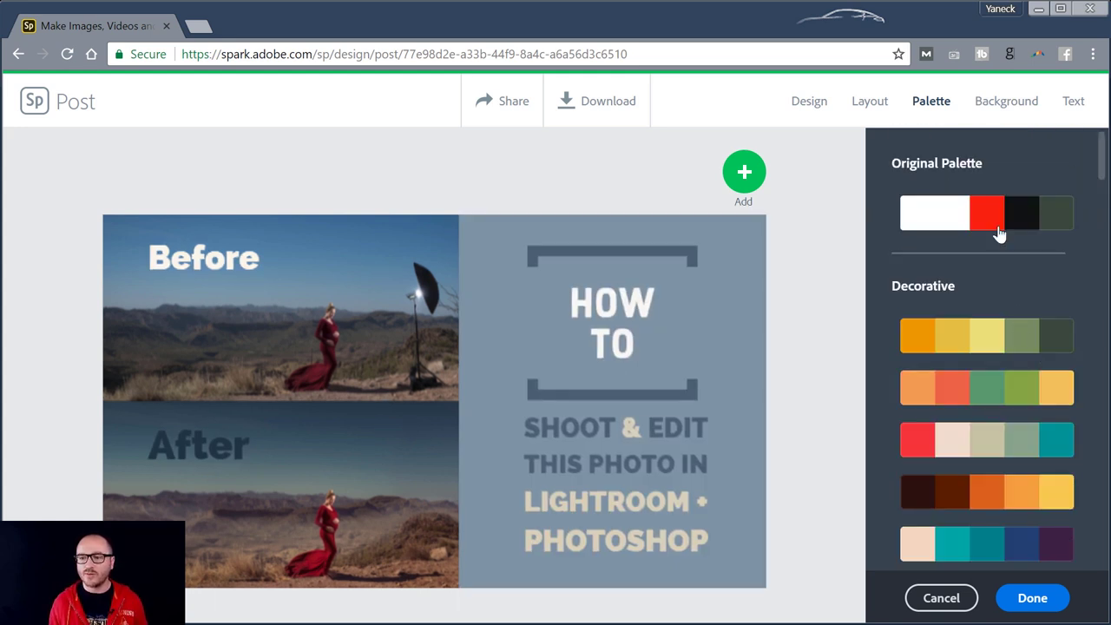
left_click(946, 217)
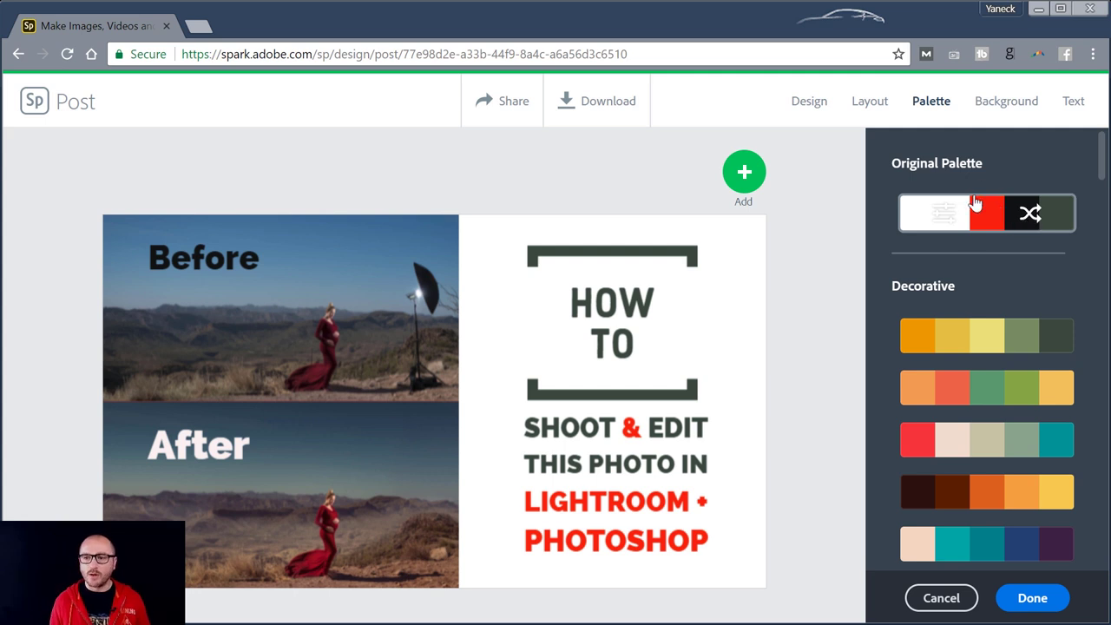
scroll(979, 347, "down", 10)
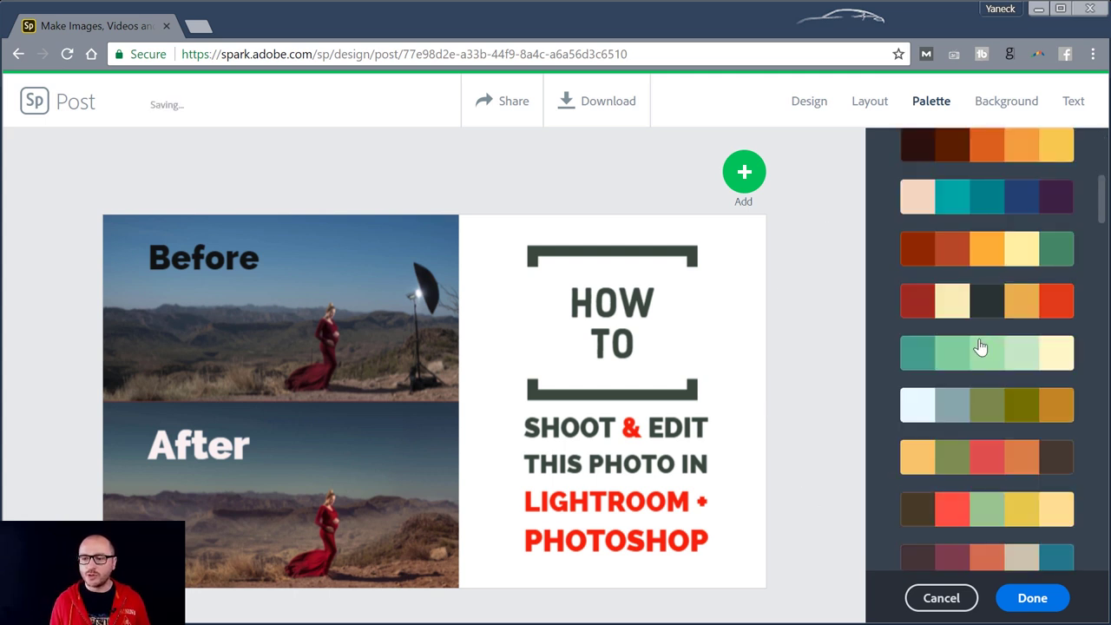
scroll(981, 286, "up", 10)
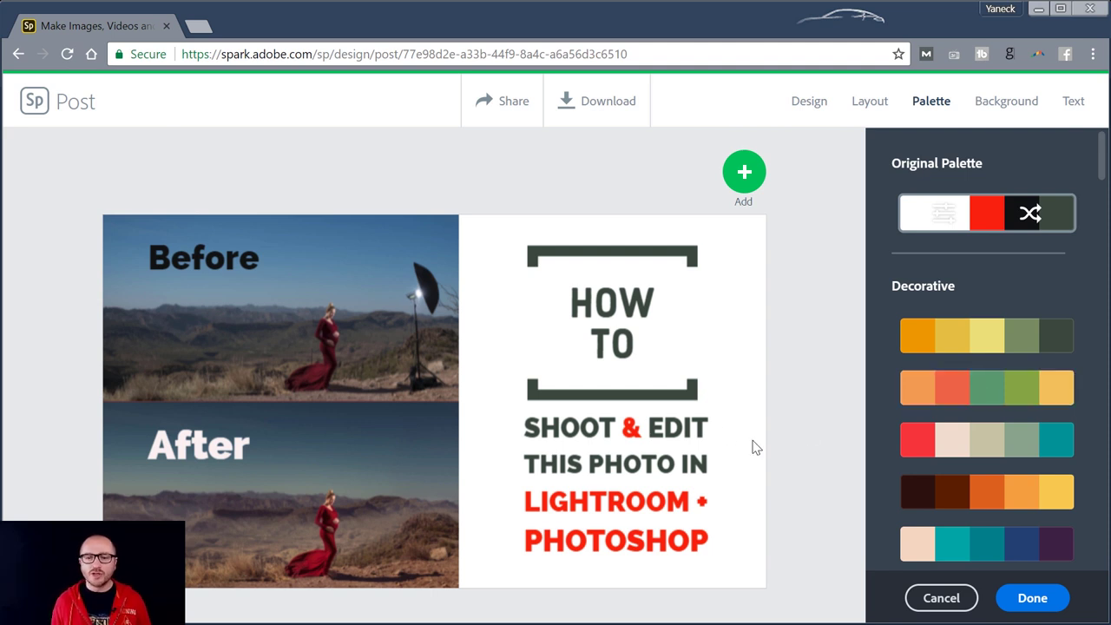
Try the Magnolia filter on the Before photo, then reset its photo filter to None.
left_click(360, 336)
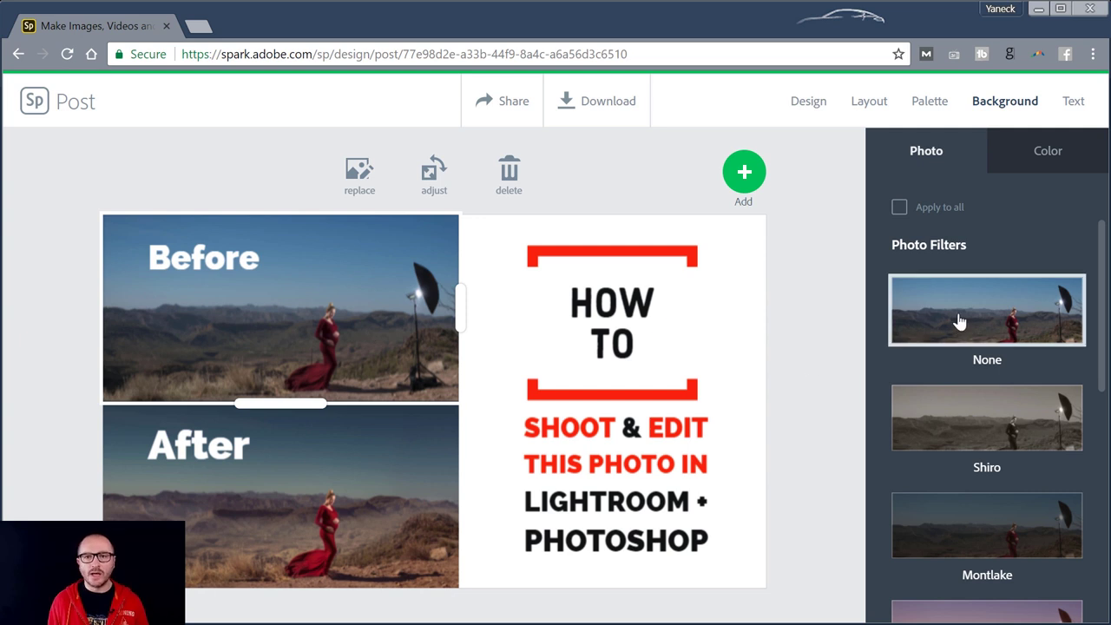
scroll(1004, 370, "down", 4)
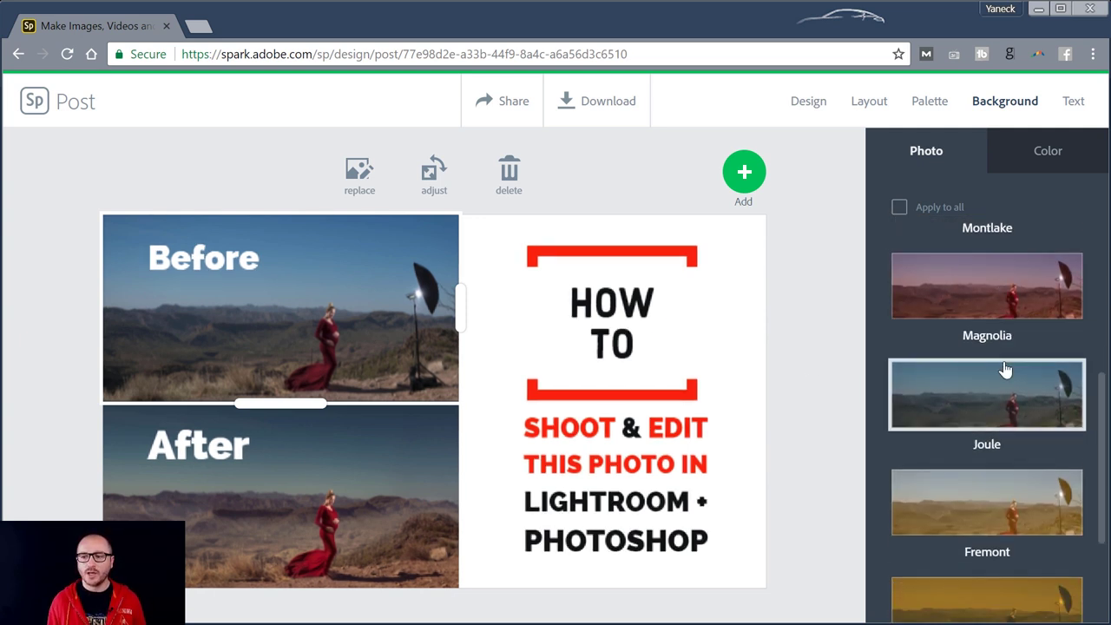
scroll(1002, 286, "up", 2)
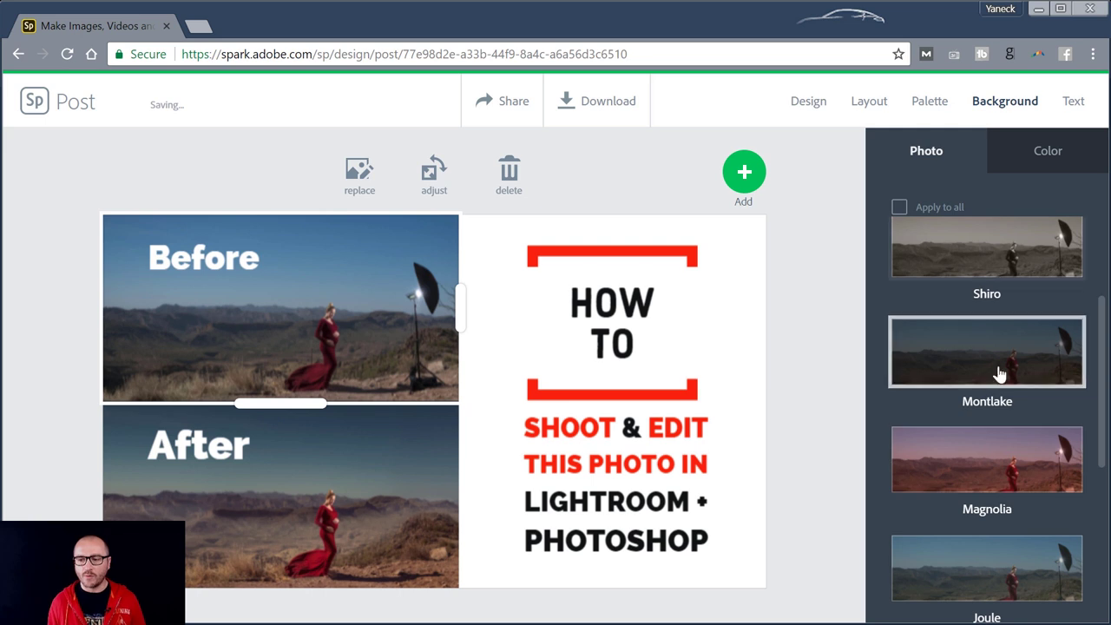
left_click(981, 464)
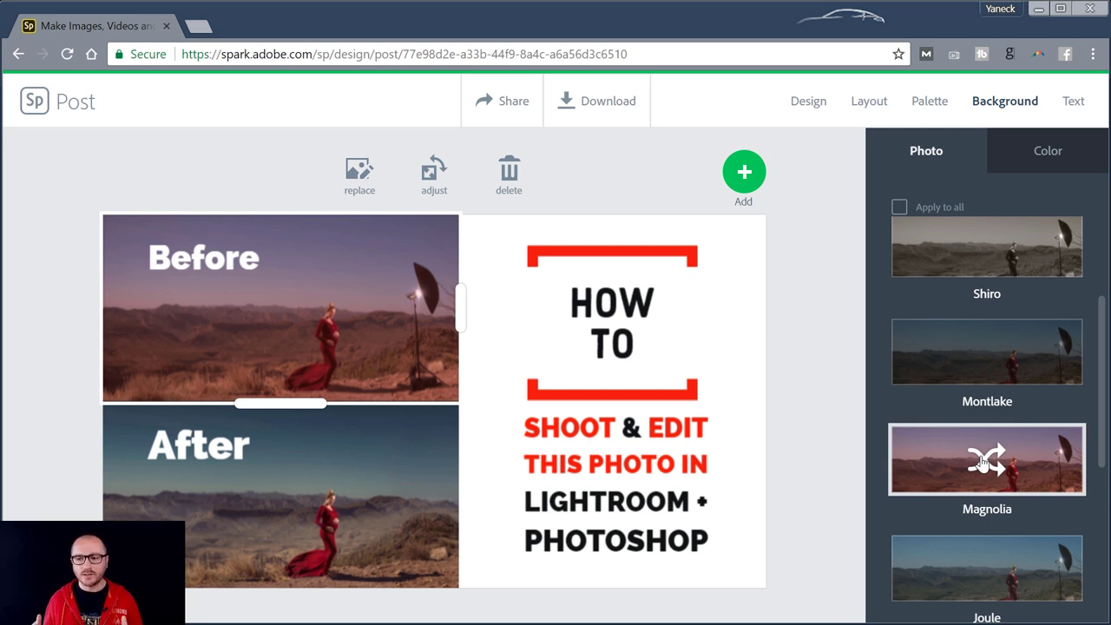
scroll(981, 462, "up", 3)
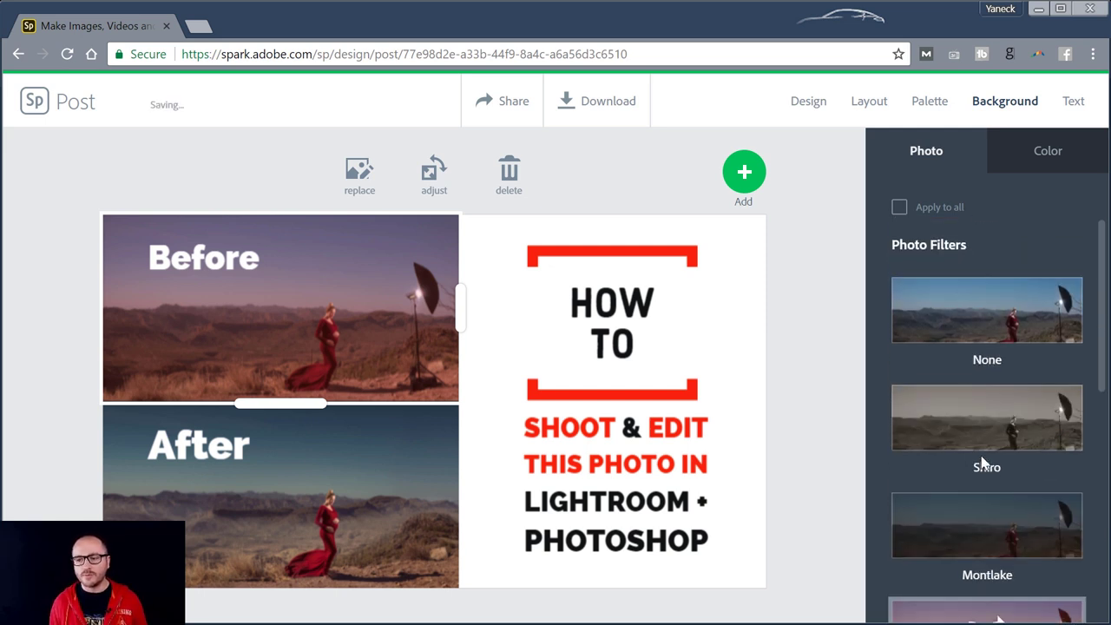
left_click(973, 329)
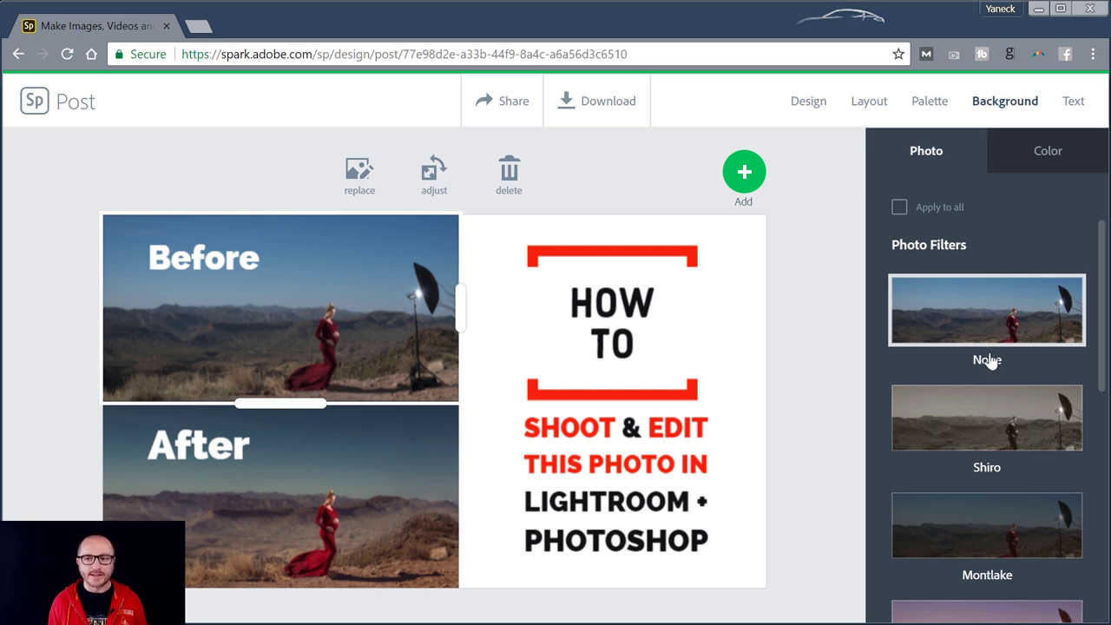
Preview suggested styles on the HOW TO heading, then restore its bracket style.
left_click(611, 397)
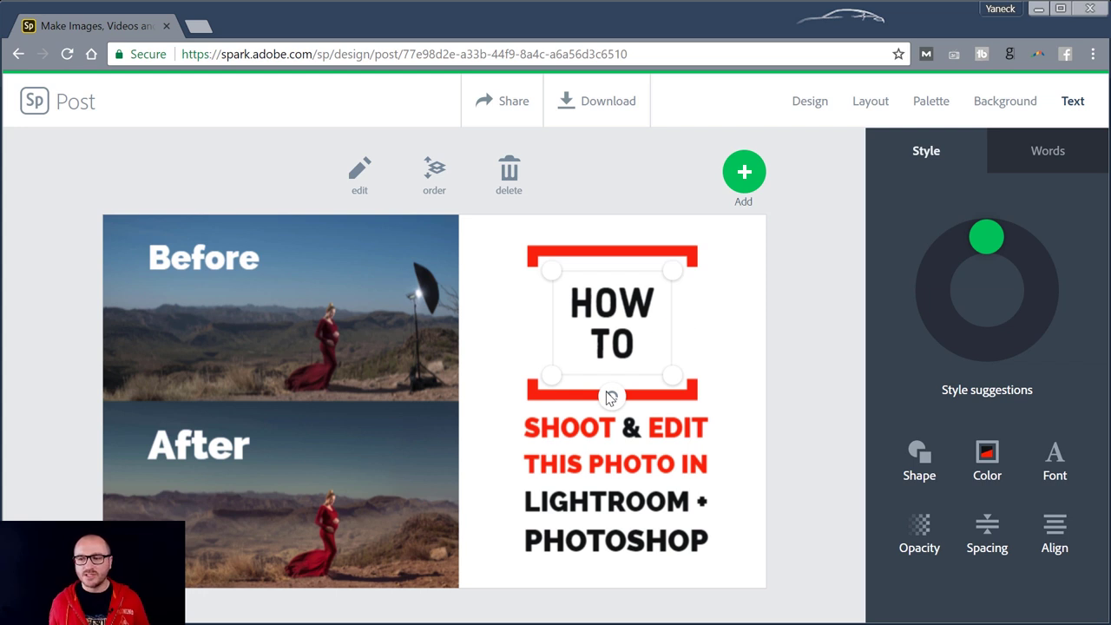
left_click(968, 277)
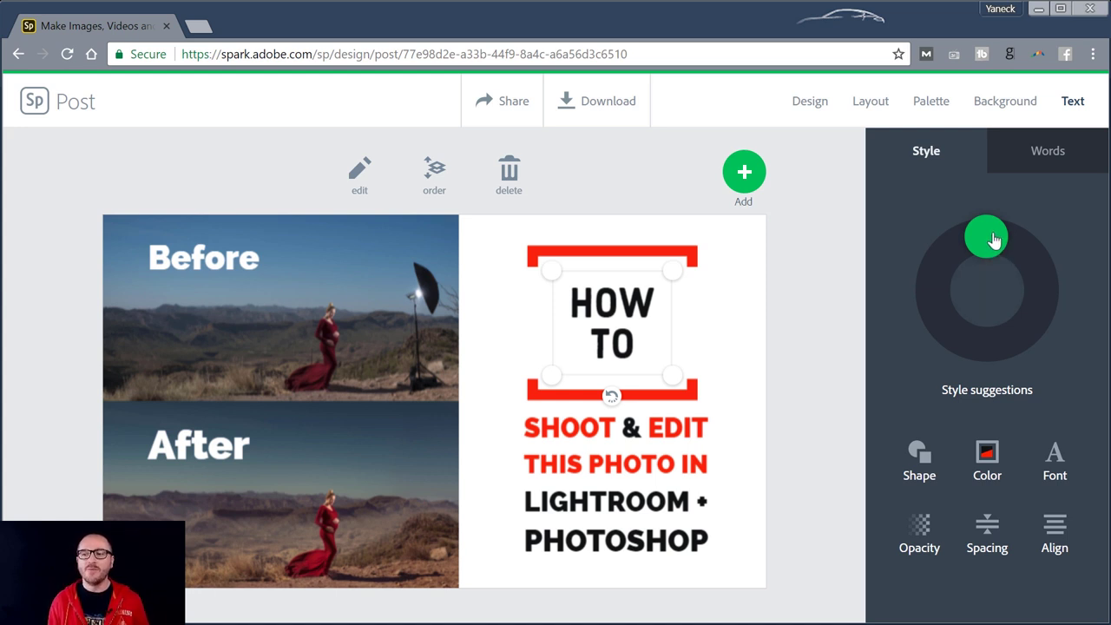
left_click_drag(994, 240, 1048, 344)
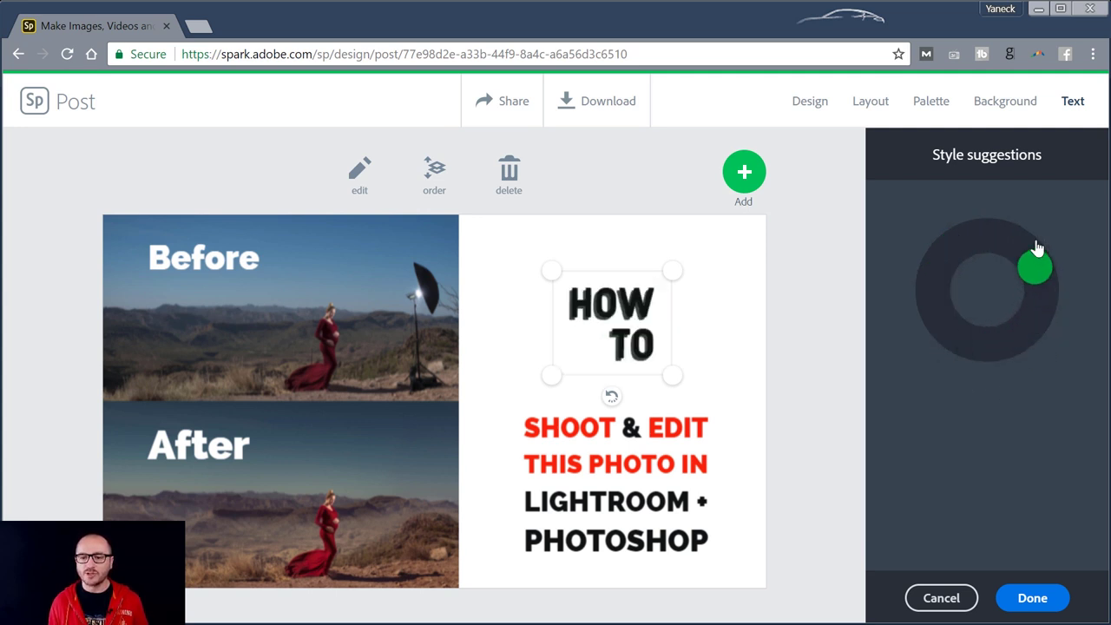
left_click_drag(1038, 248, 976, 188)
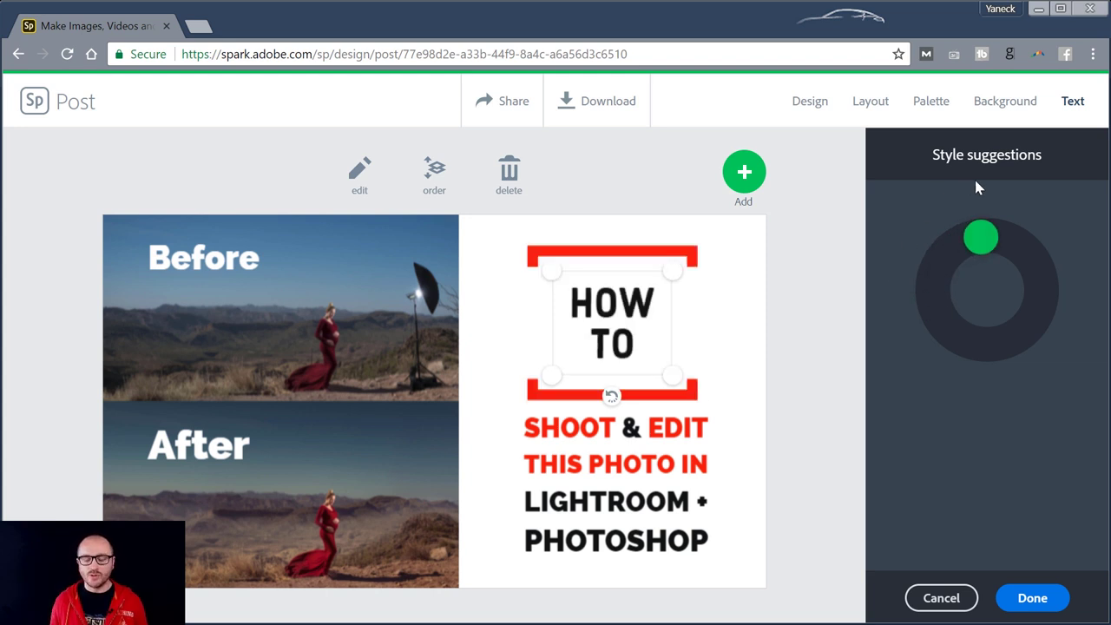
Preview styles on the SHOOT & EDIT block, then select the Before and After labels.
left_click(605, 466)
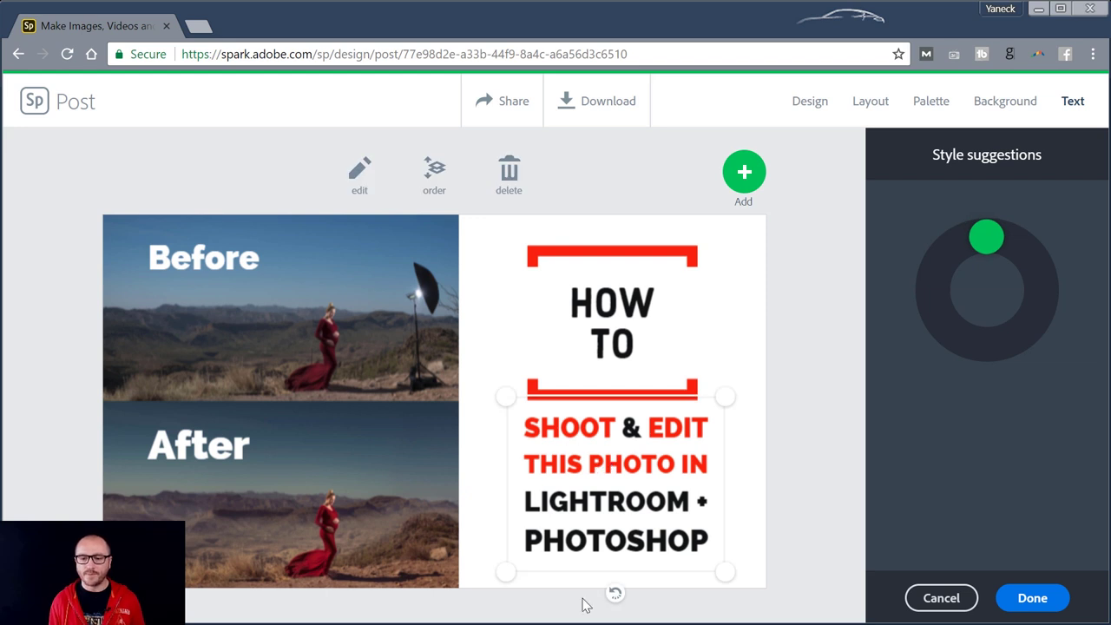
mouse_move(996, 240)
left_mouse_down()
mouse_move(1027, 256)
mouse_move(1030, 312)
mouse_move(1010, 339)
mouse_move(959, 365)
mouse_move(930, 340)
mouse_move(923, 298)
mouse_move(969, 220)
mouse_move(1036, 232)
mouse_move(1040, 270)
mouse_move(1004, 359)
mouse_move(974, 375)
mouse_move(937, 347)
mouse_move(1024, 359)
mouse_move(1001, 238)
mouse_move(914, 337)
mouse_move(1018, 343)
mouse_move(1030, 250)
mouse_move(996, 223)
left_mouse_up()
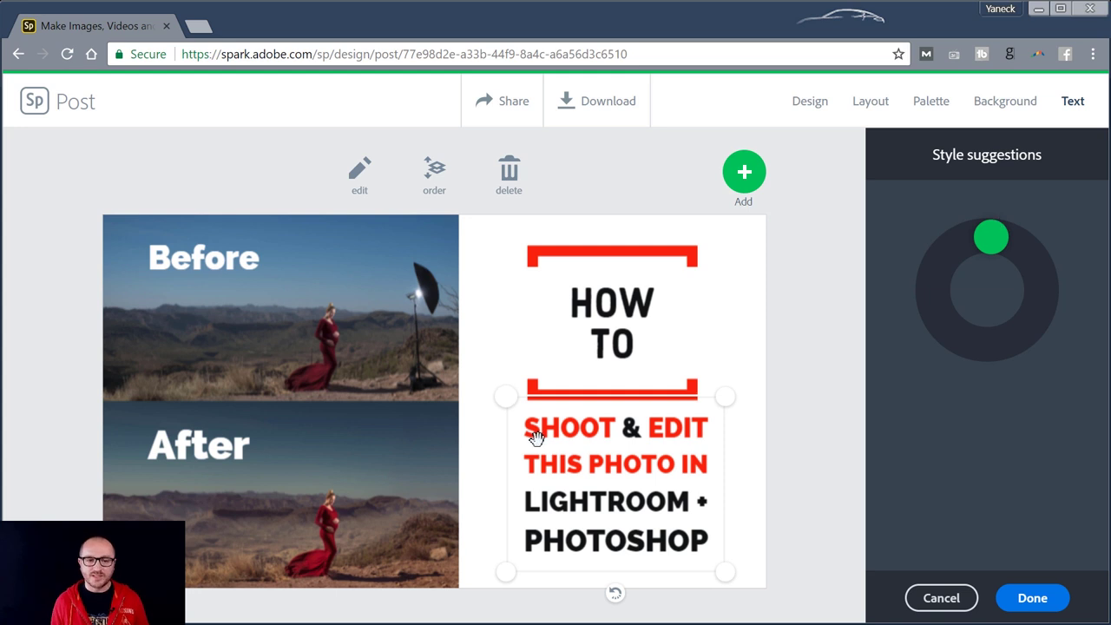
left_click(207, 270)
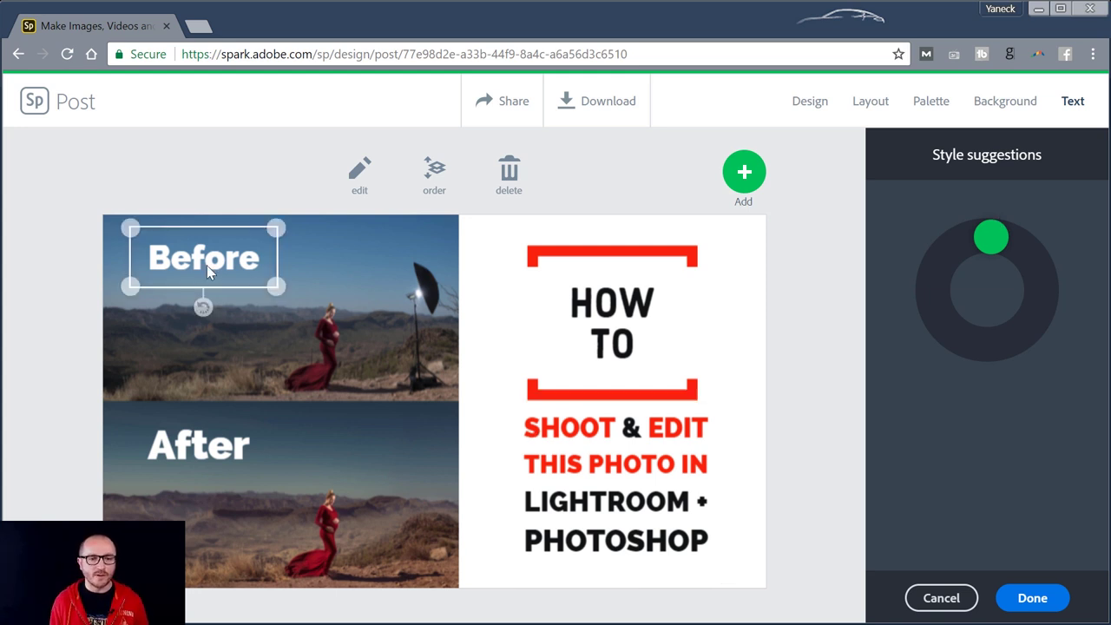
left_click(219, 459)
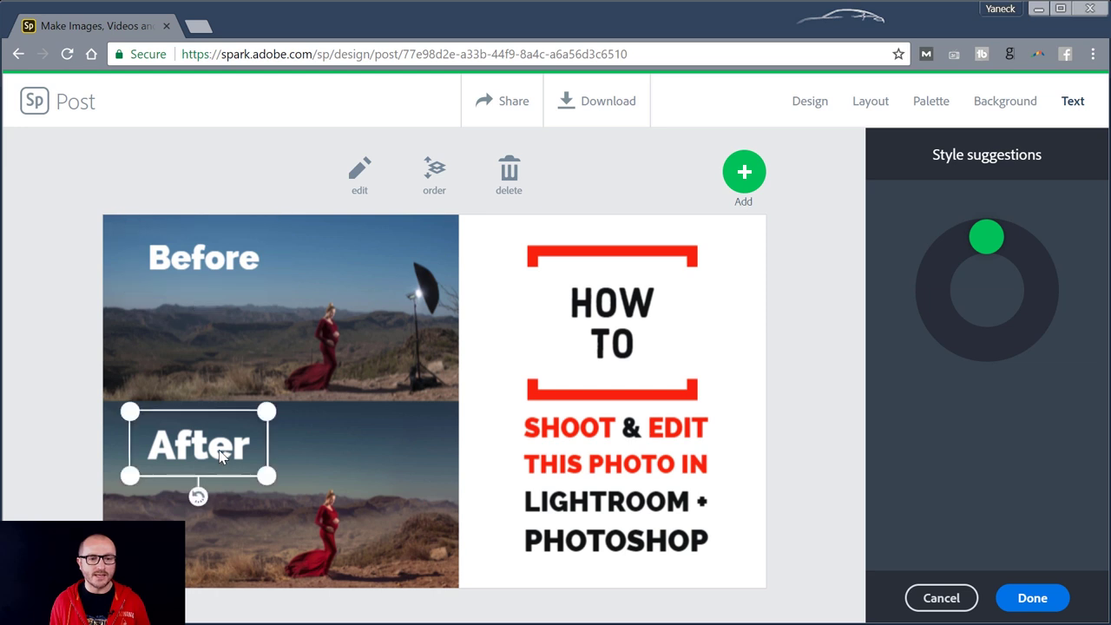
left_click(206, 255)
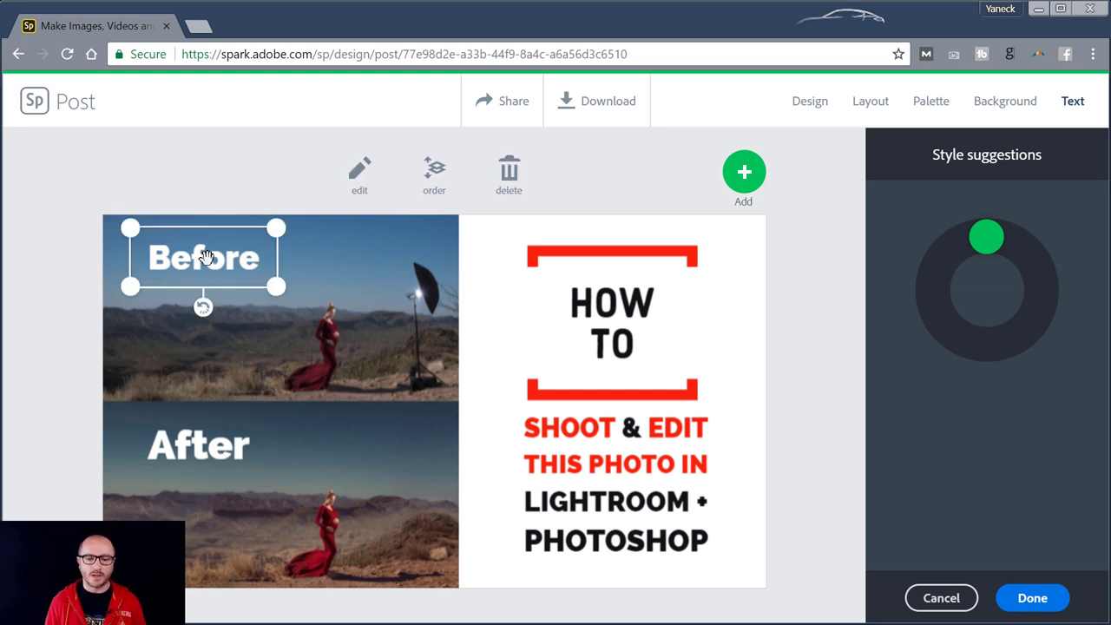
Close the style suggestions and the Before label's font list without changing anything.
left_click(944, 599)
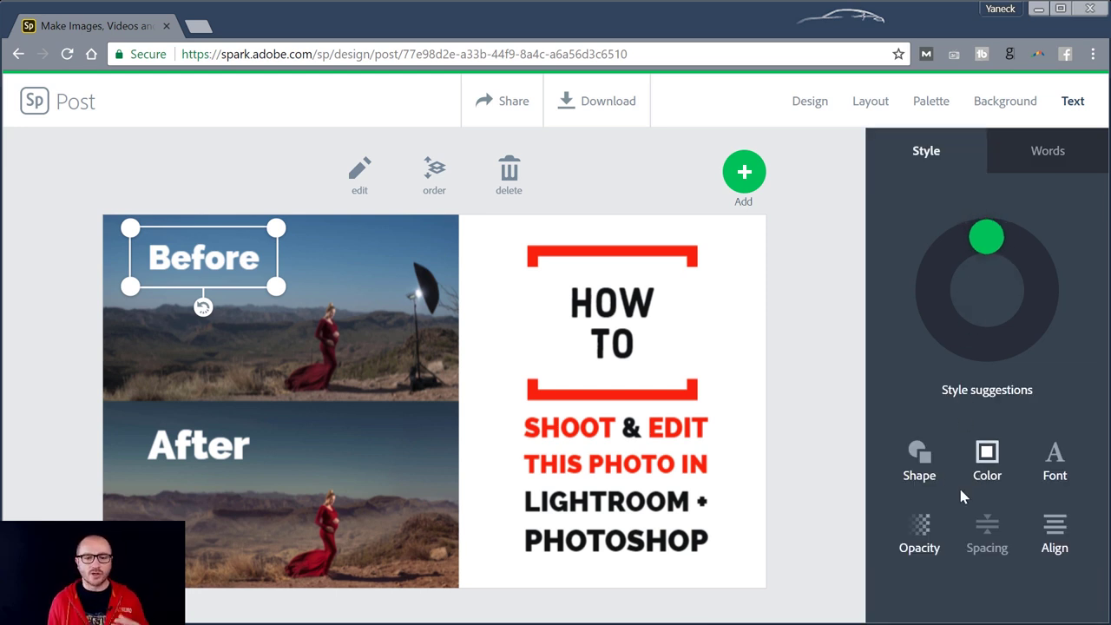
left_click(1055, 455)
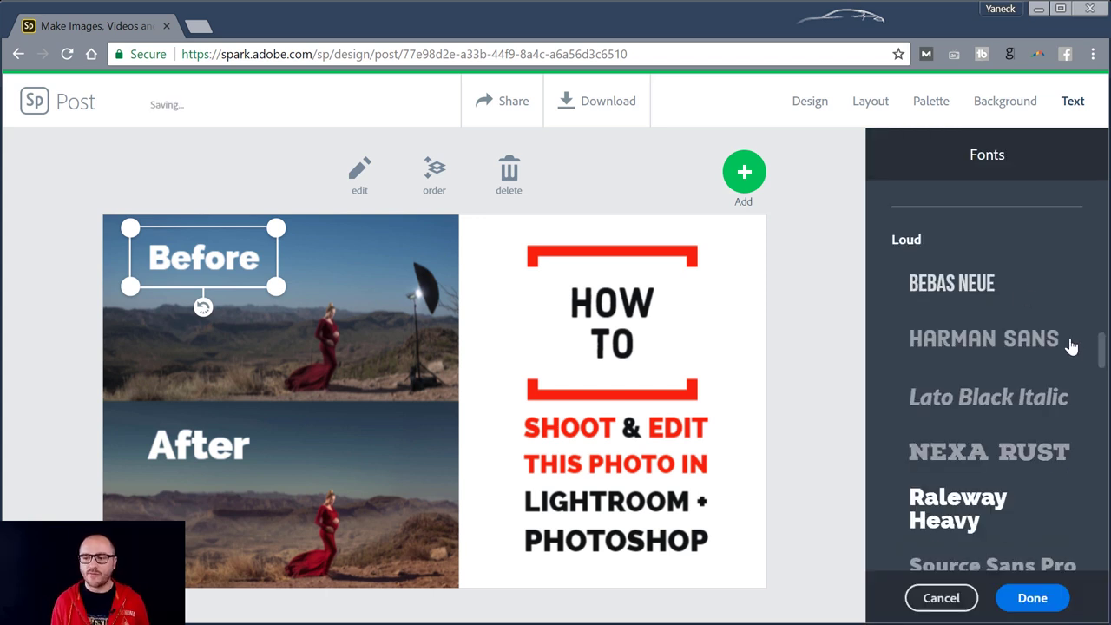
left_click(940, 597)
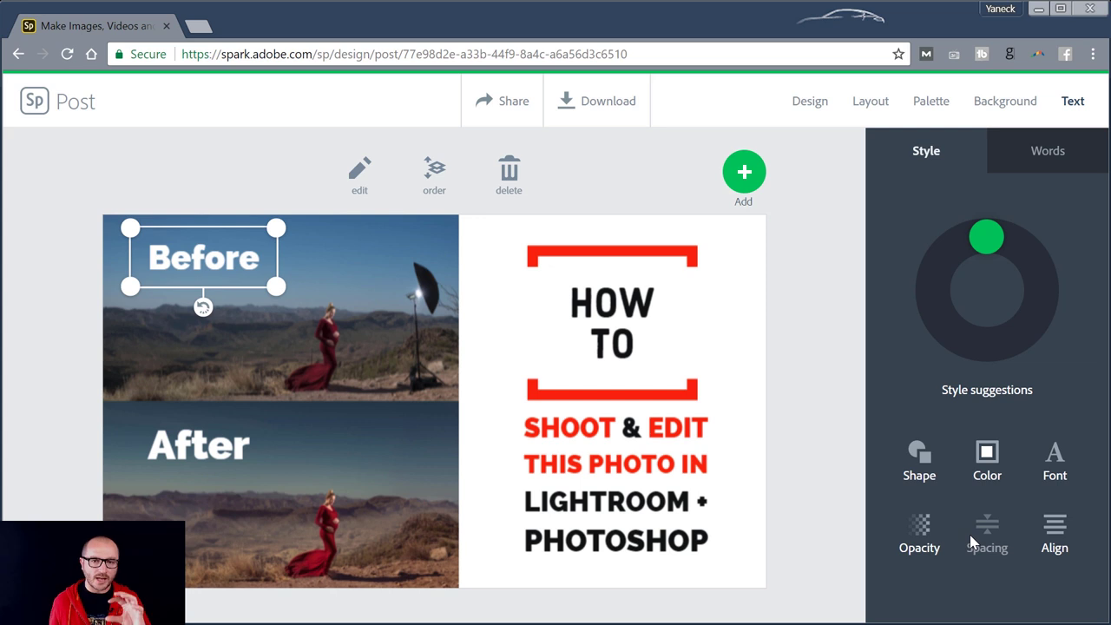
Cycle spacing presets on the SHOOT & EDIT block back to original, then make it justified.
left_click(641, 507)
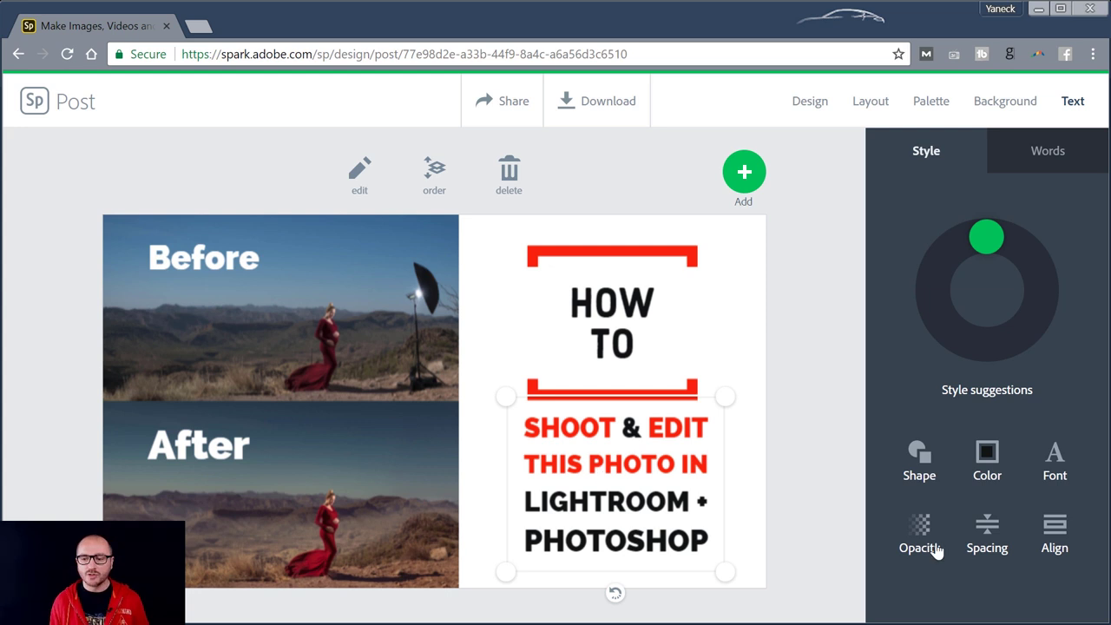
left_click(988, 531)
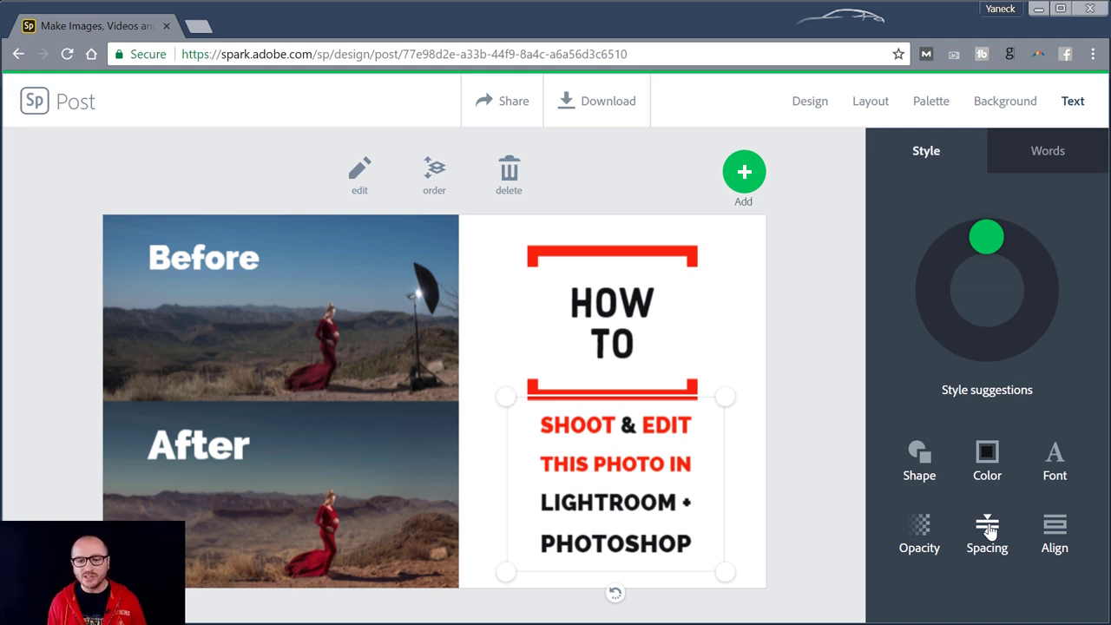
left_click(989, 532)
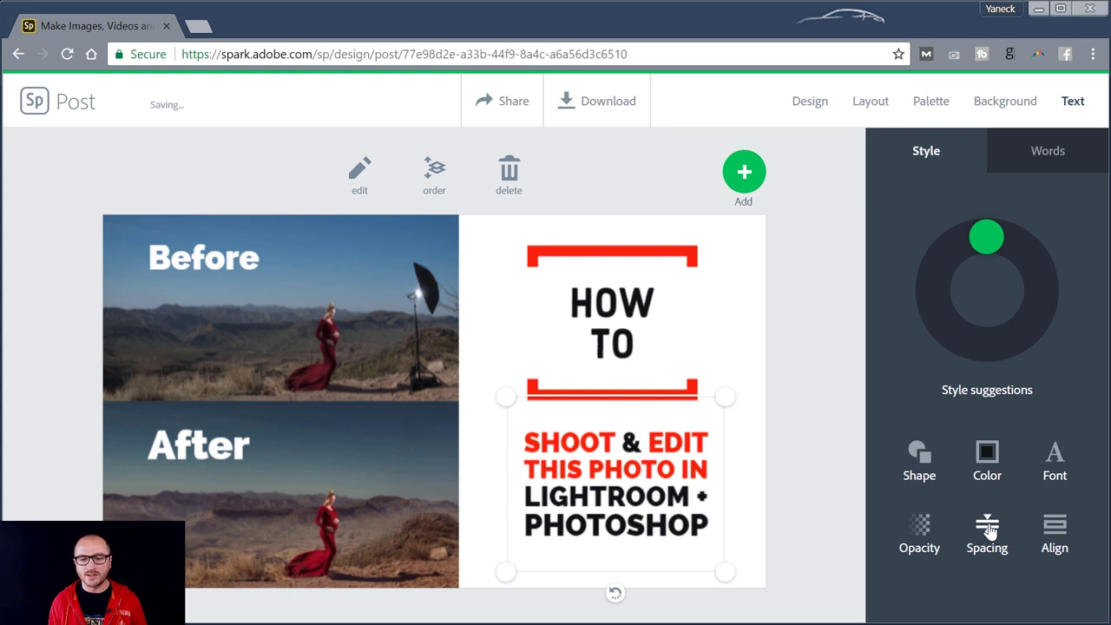
left_click(989, 532)
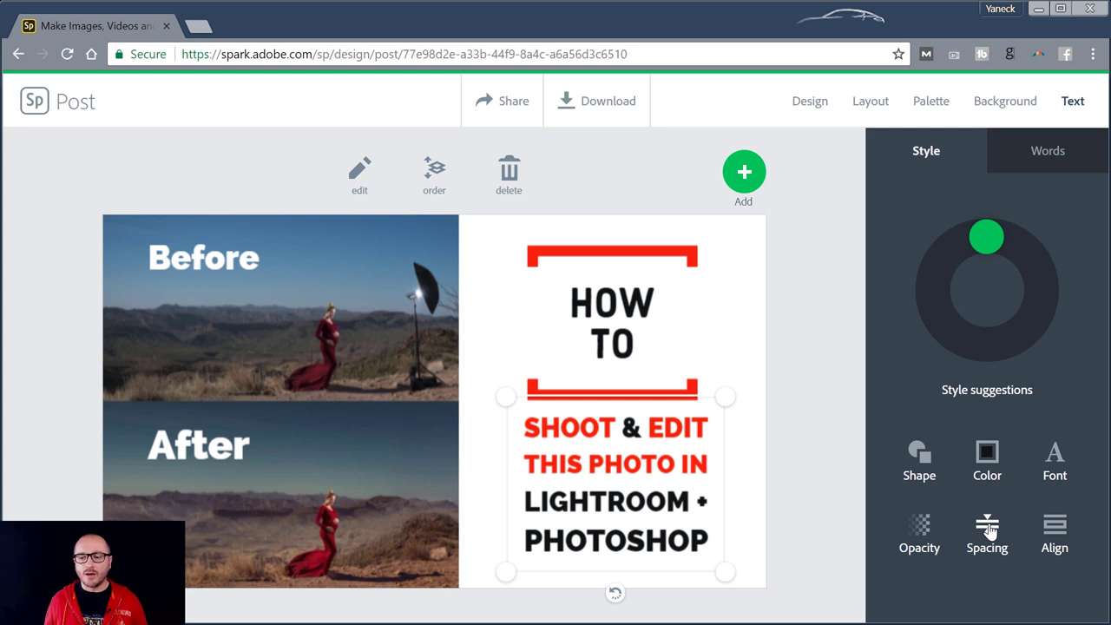
left_click(989, 531)
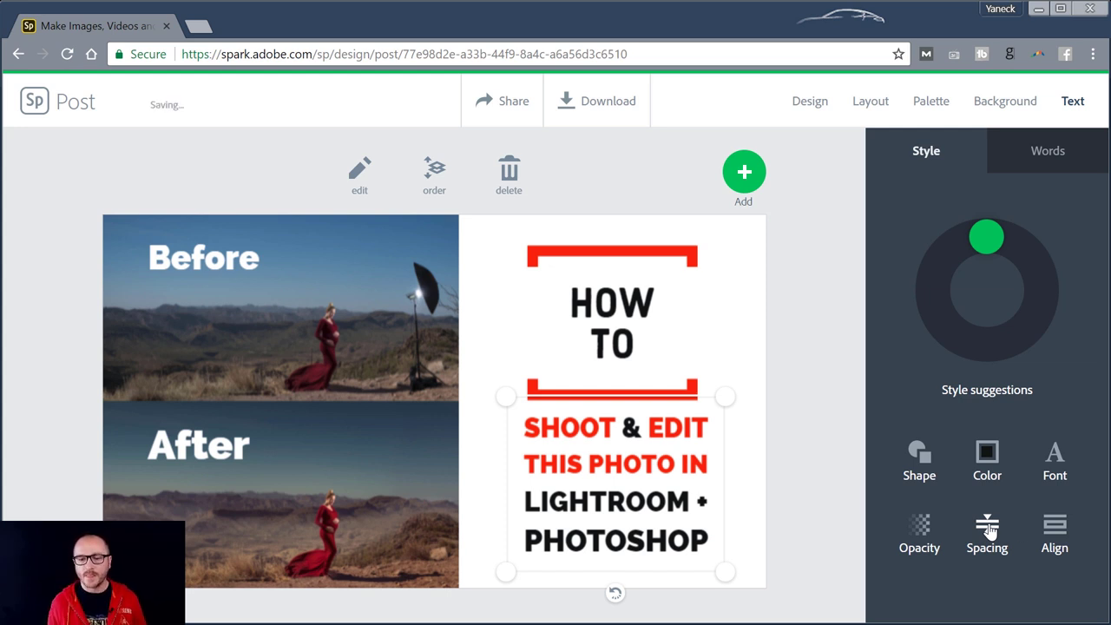
left_click(1053, 529)
left_click(1053, 529)
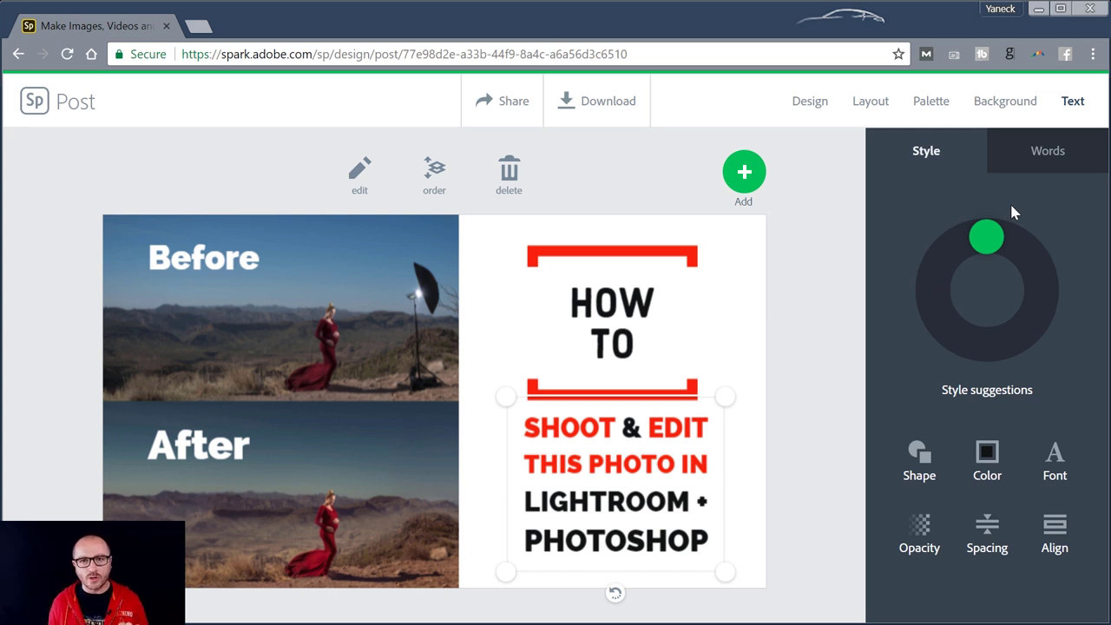
left_click(1031, 157)
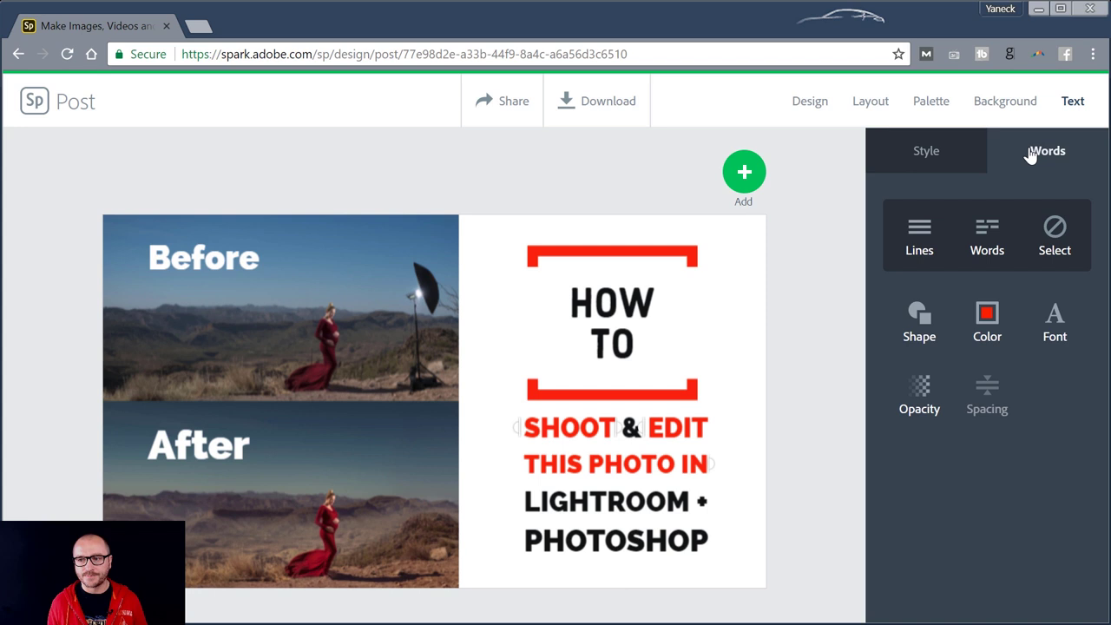
Toggle red emphasis on PHOTOSHOP, SHOOT, EDIT and &, then switch emphasis to whole lines.
left_click(599, 549)
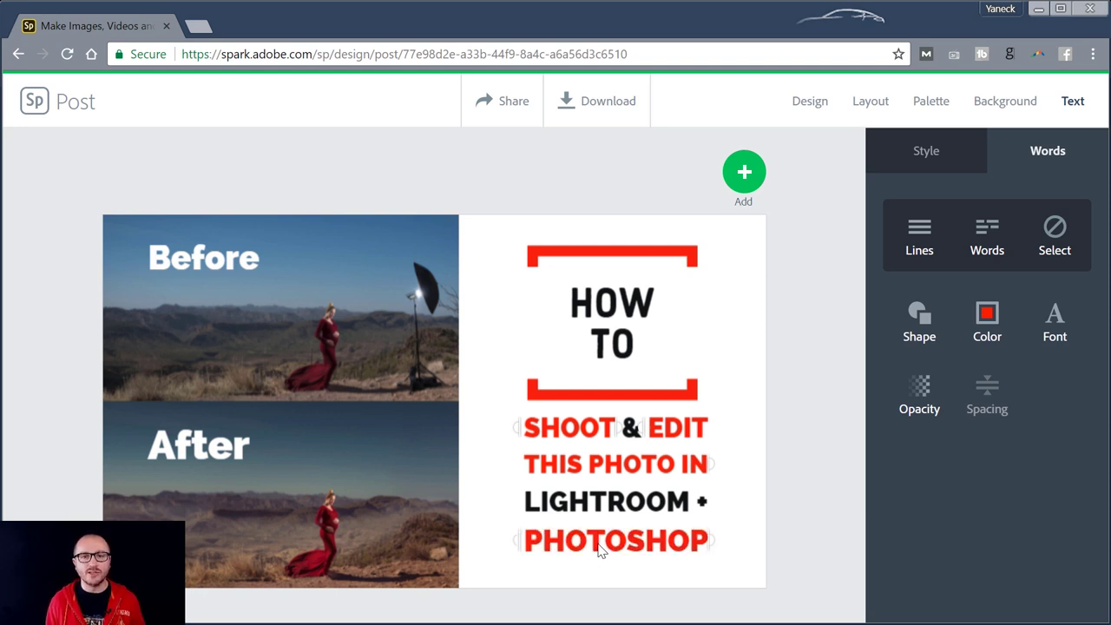
left_click(599, 548)
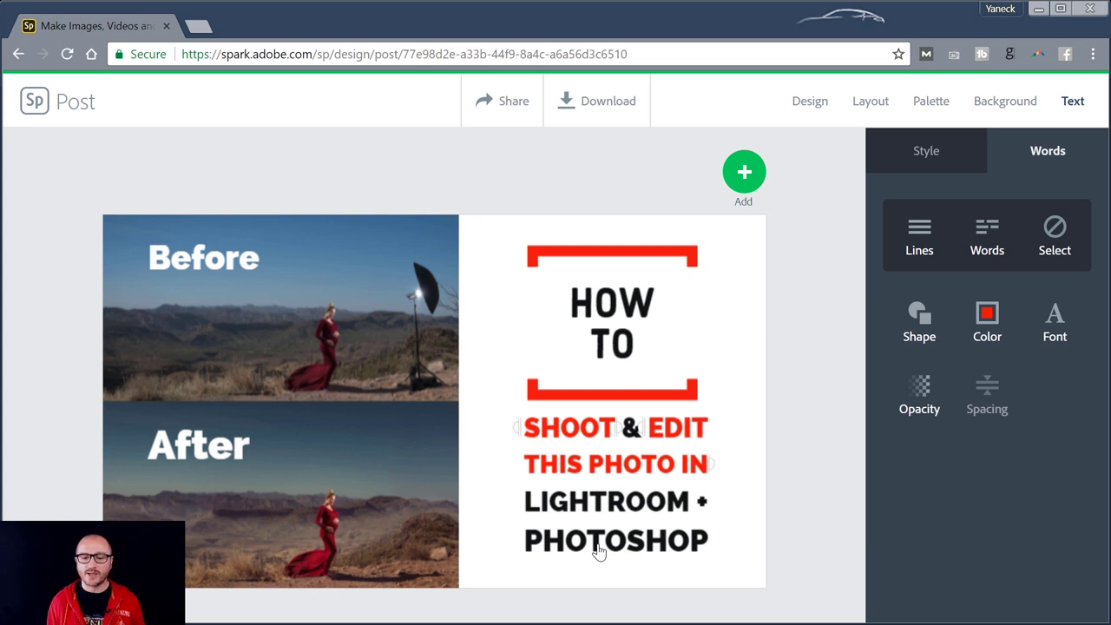
left_click(599, 548)
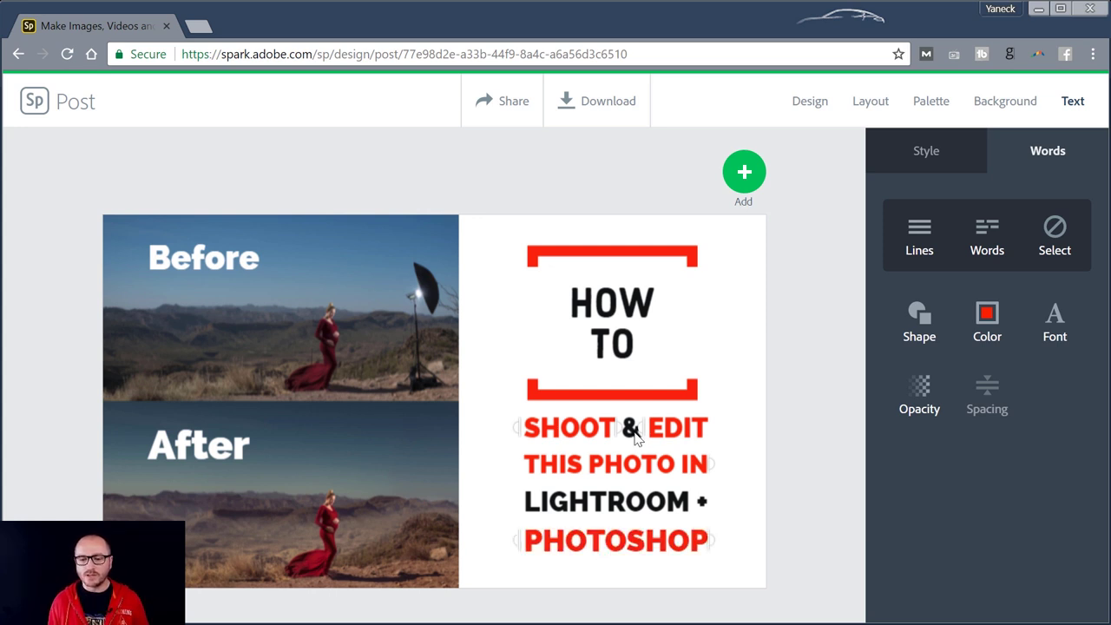
left_click(667, 434)
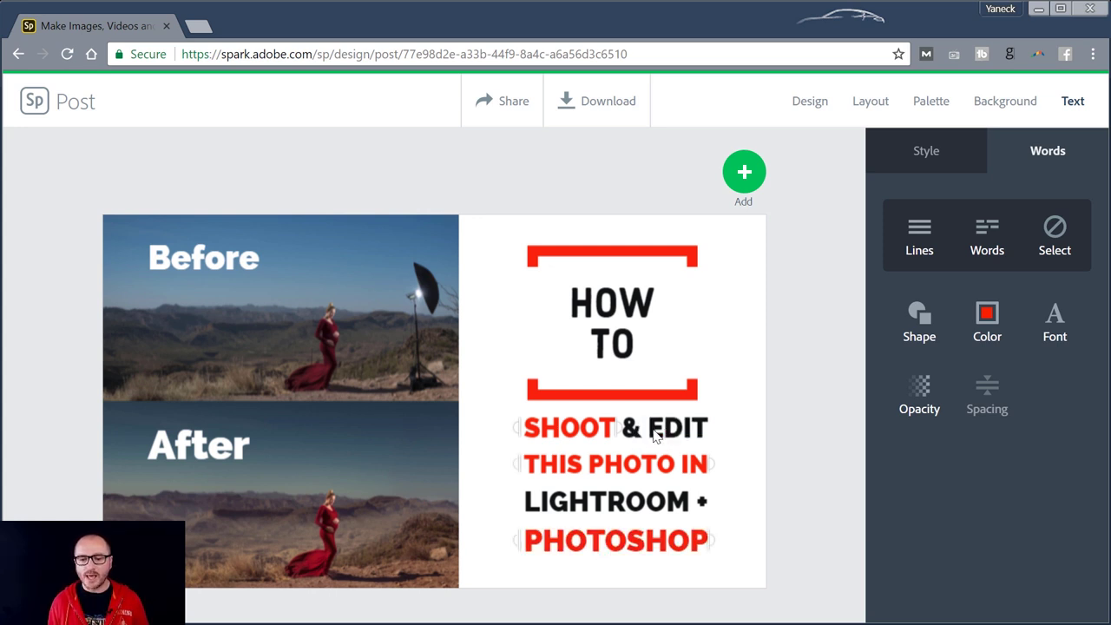
left_click(583, 434)
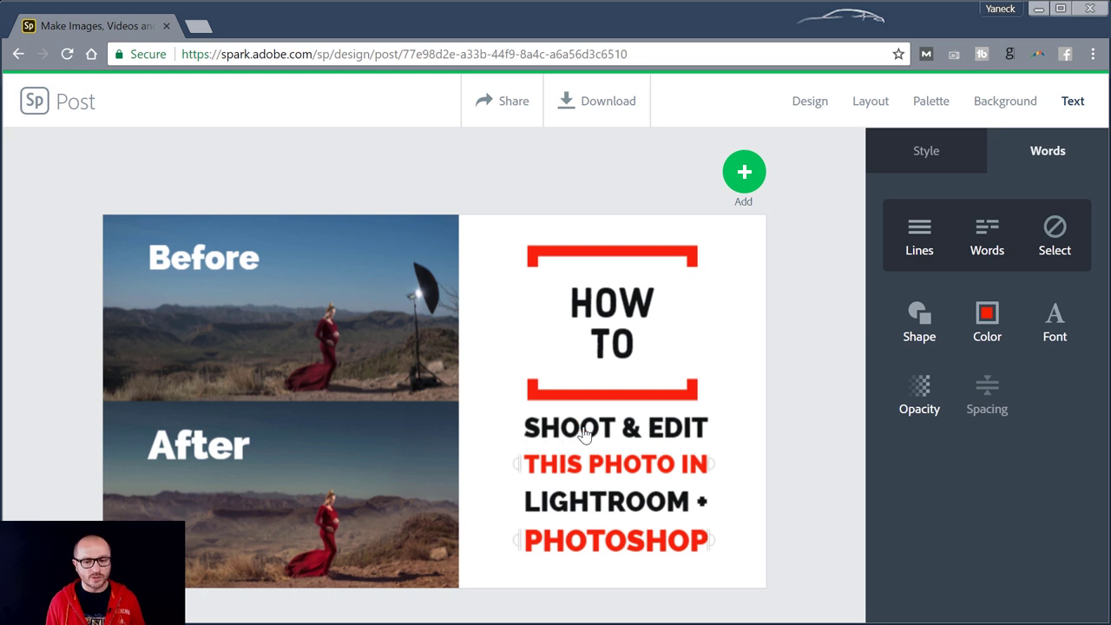
left_click(636, 434)
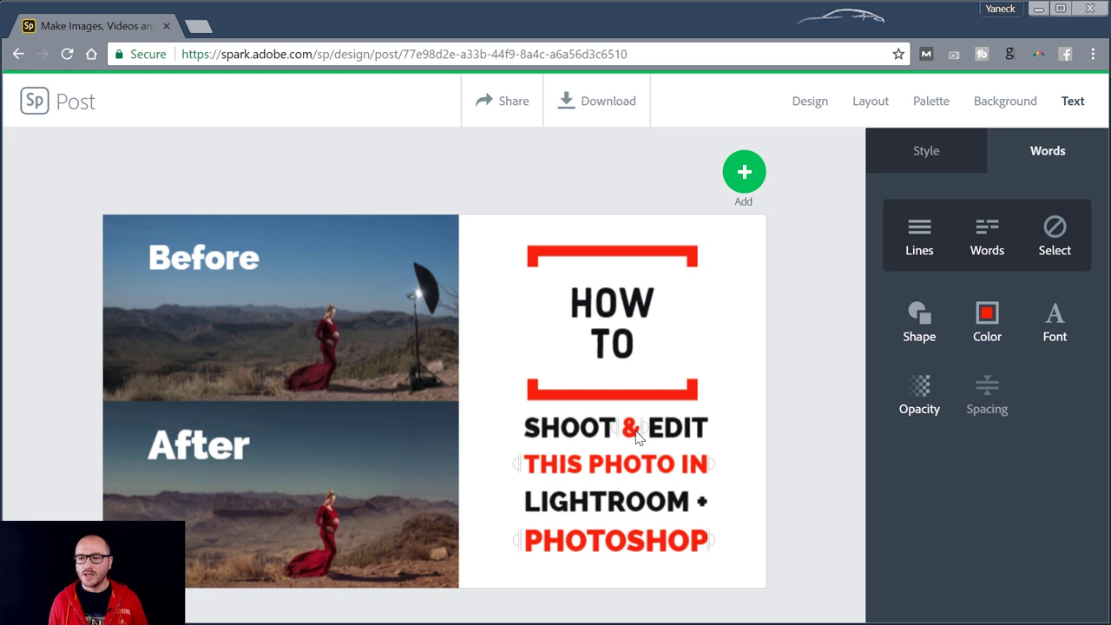
left_click(920, 239)
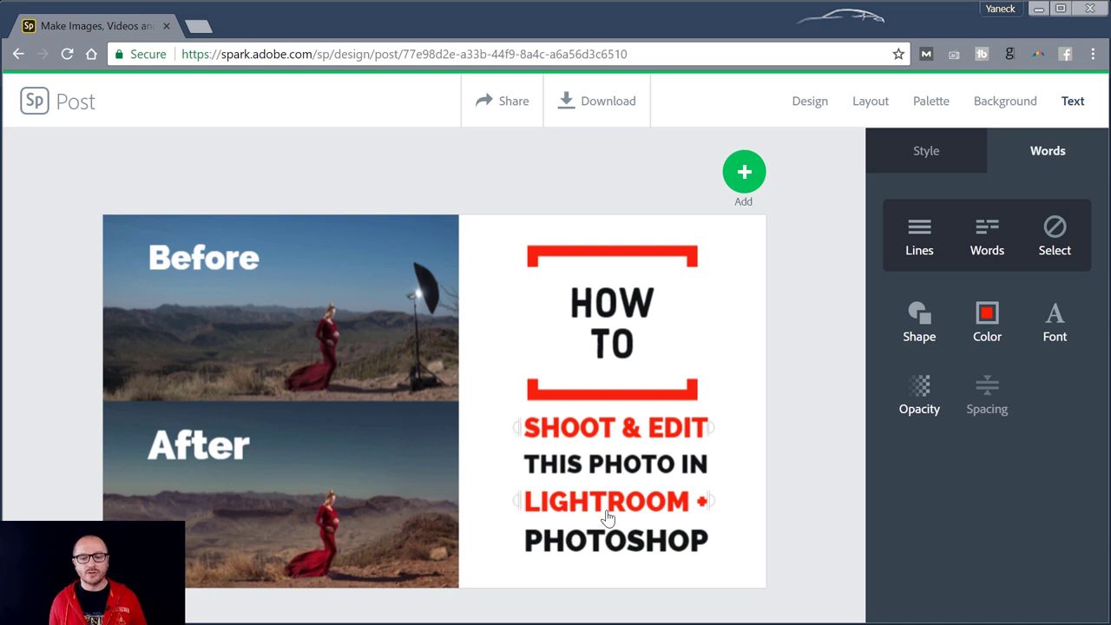
left_click(908, 334)
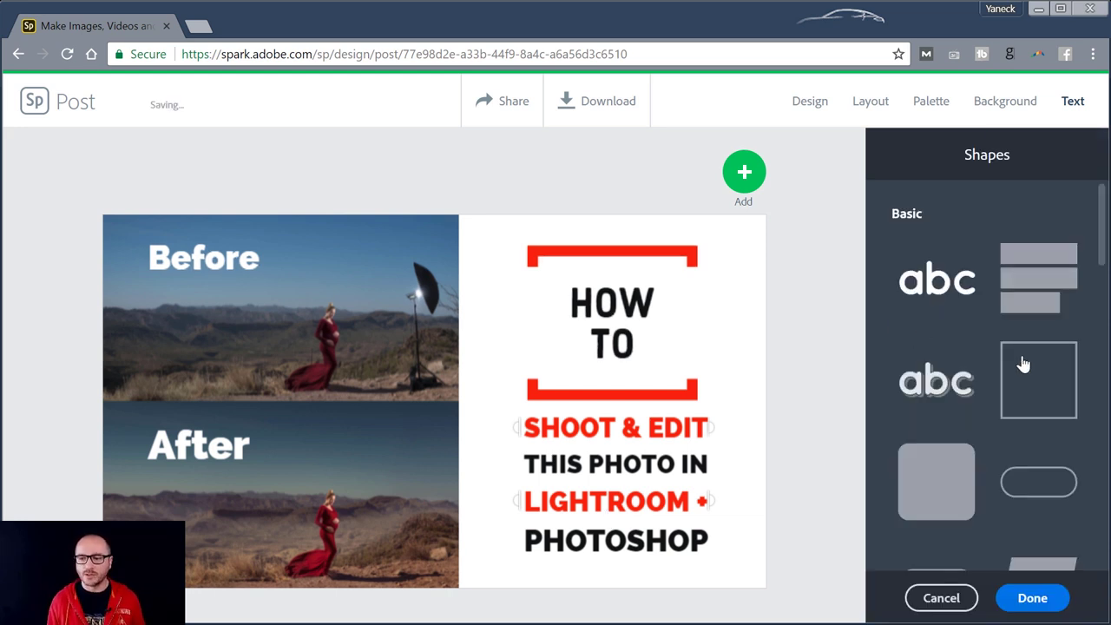
scroll(1025, 347, "down", 5)
scroll(1029, 330, "up", 2)
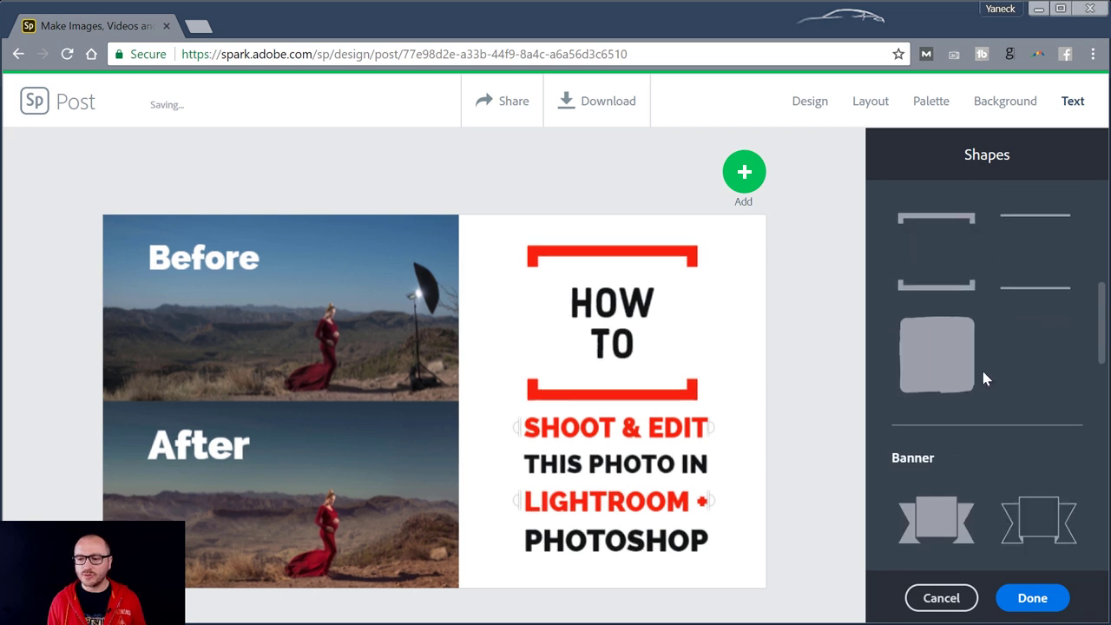
scroll(982, 377, "down", 7)
scroll(984, 378, "down", 3)
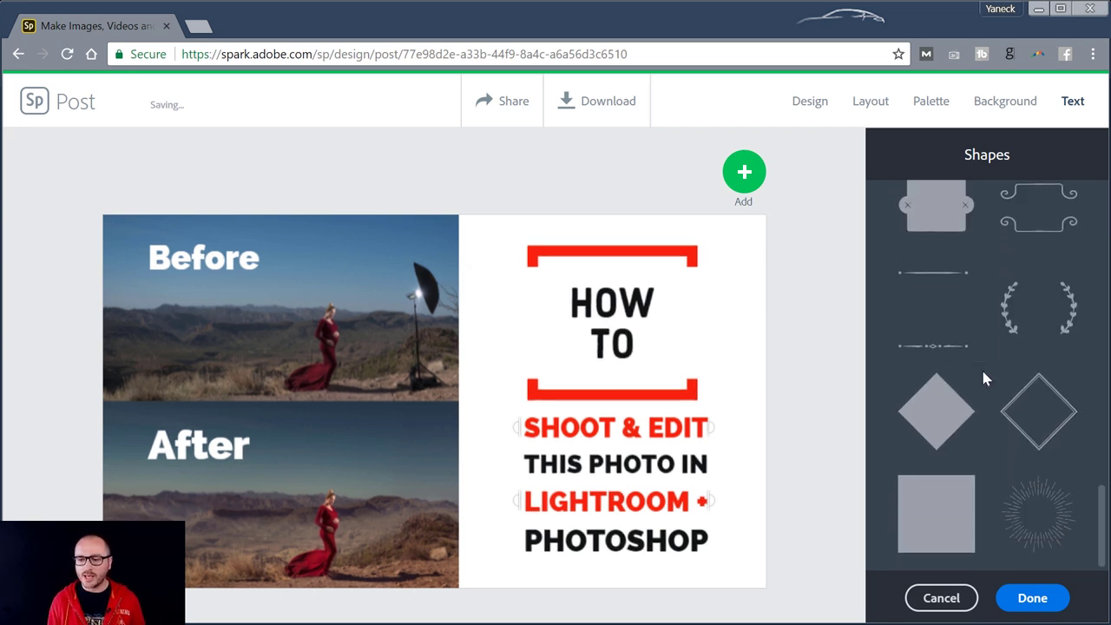
scroll(962, 439, "up", 5)
scroll(965, 432, "up", 6)
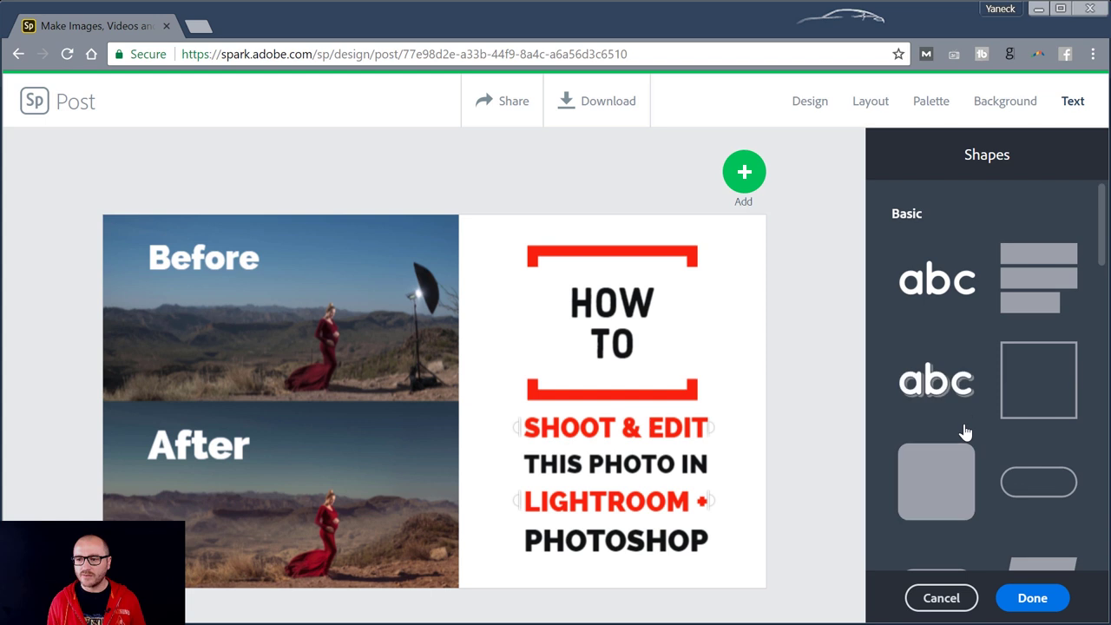
left_click(1026, 299)
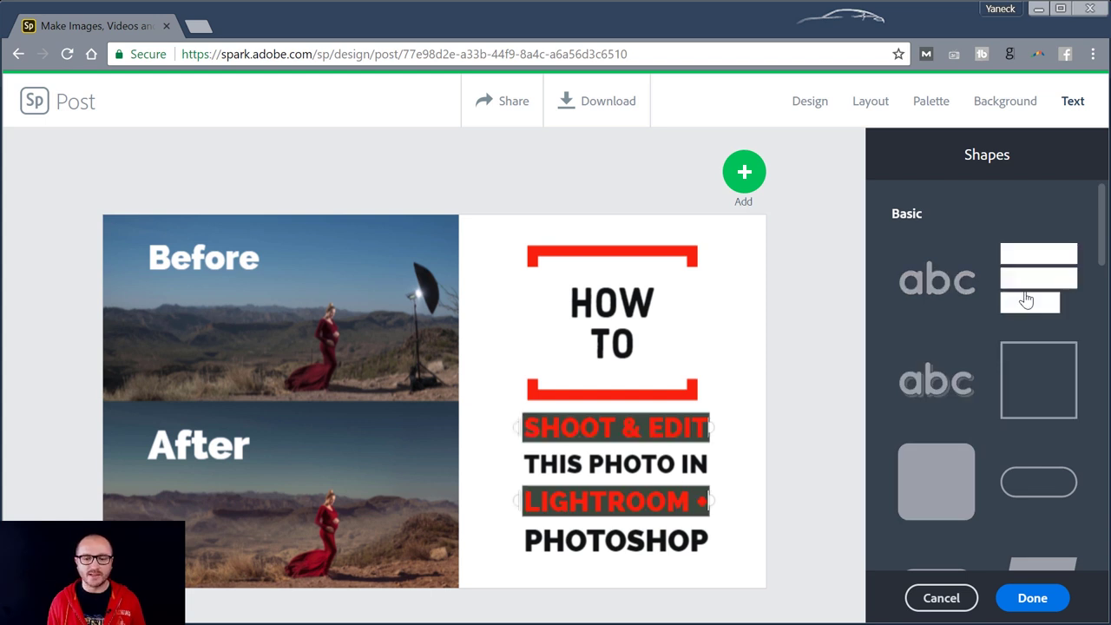
left_click(1028, 394)
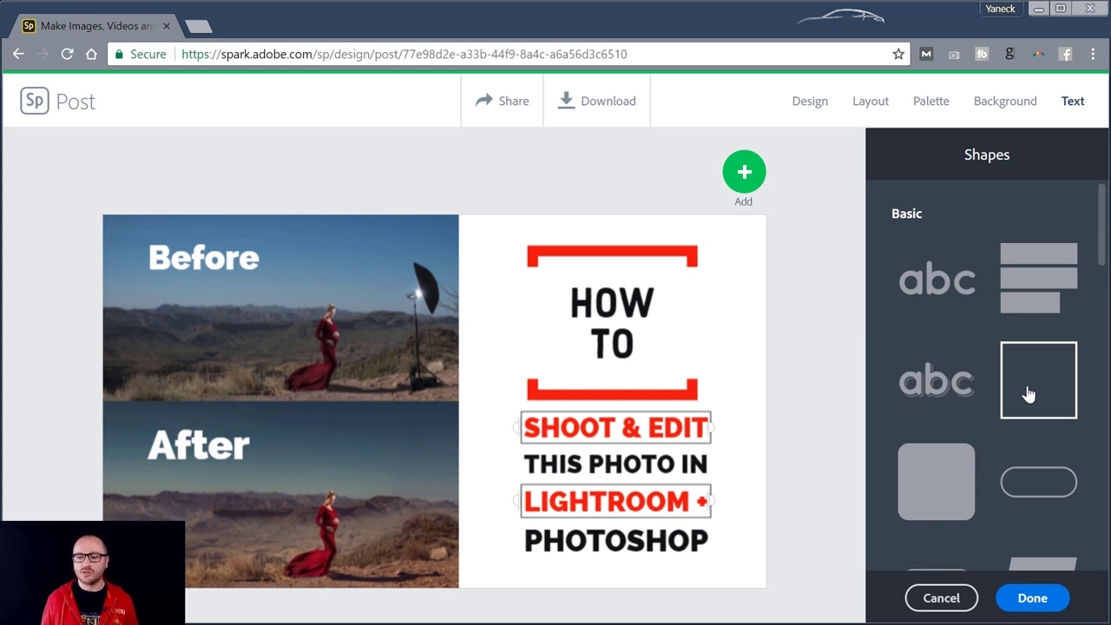
left_click(965, 598)
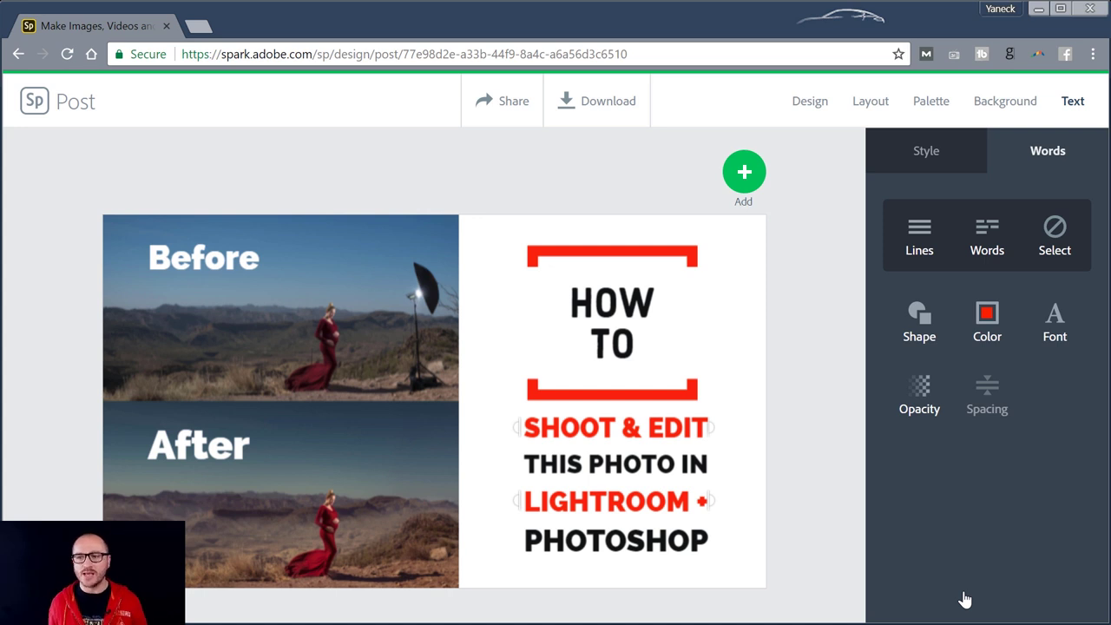
Resize the post to the vertical Instagram Story preset from the Layout resize options.
left_click(872, 103)
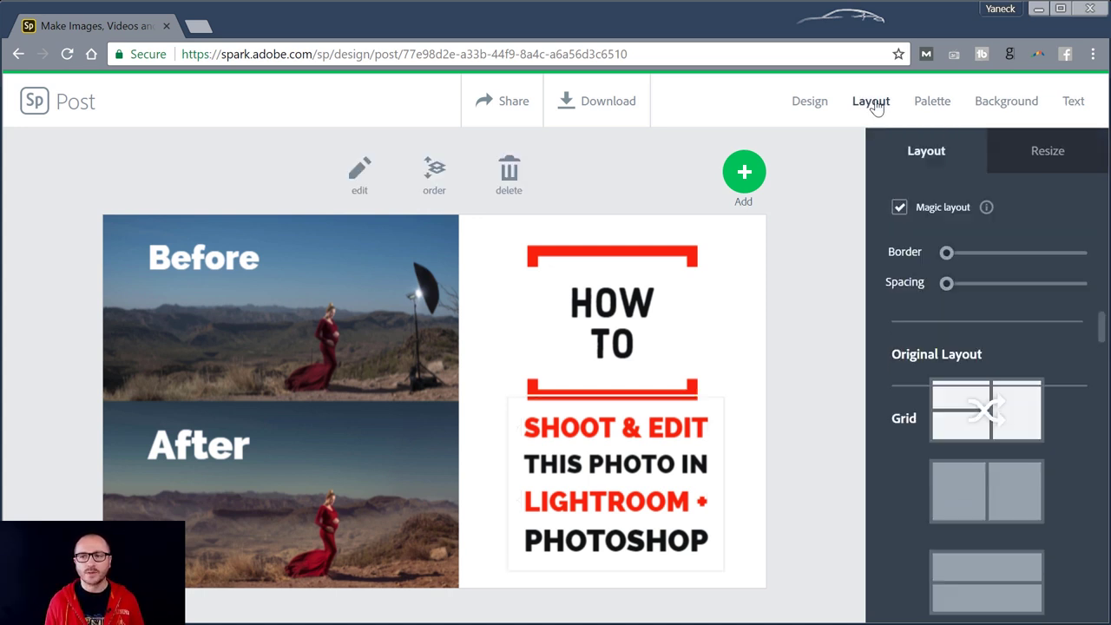
left_click(1034, 164)
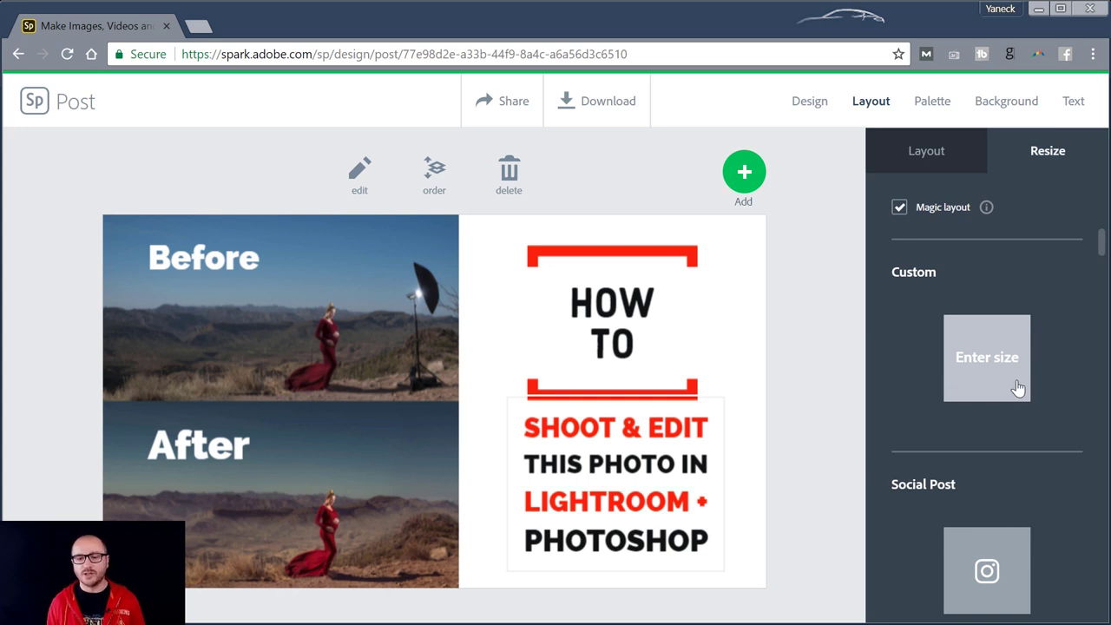
left_click_drag(1102, 248, 1102, 261)
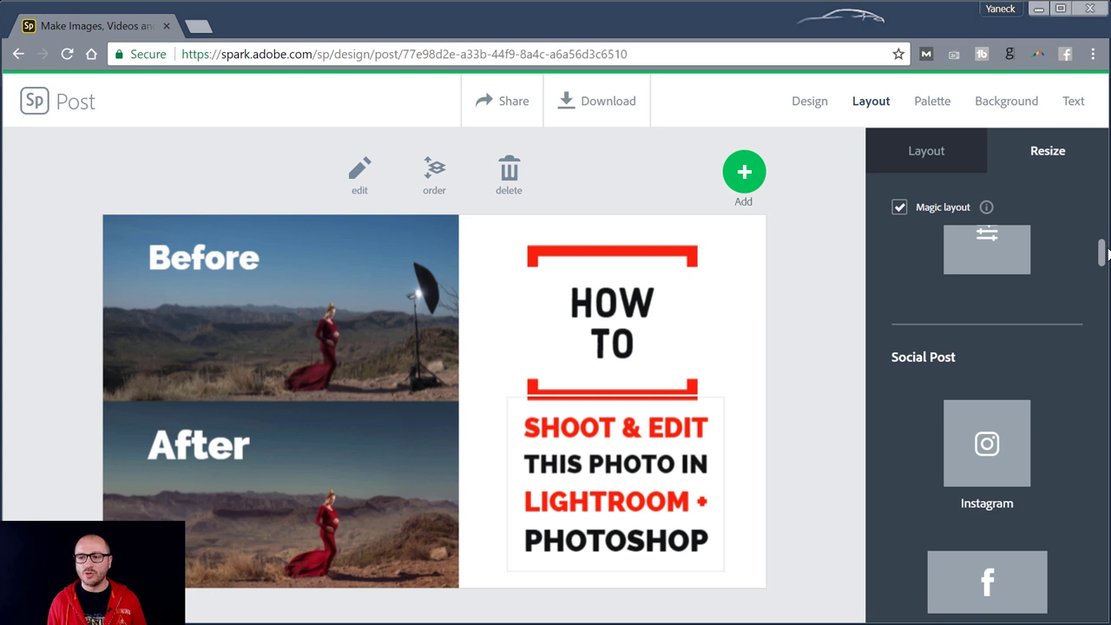
left_click_drag(1103, 248, 1102, 361)
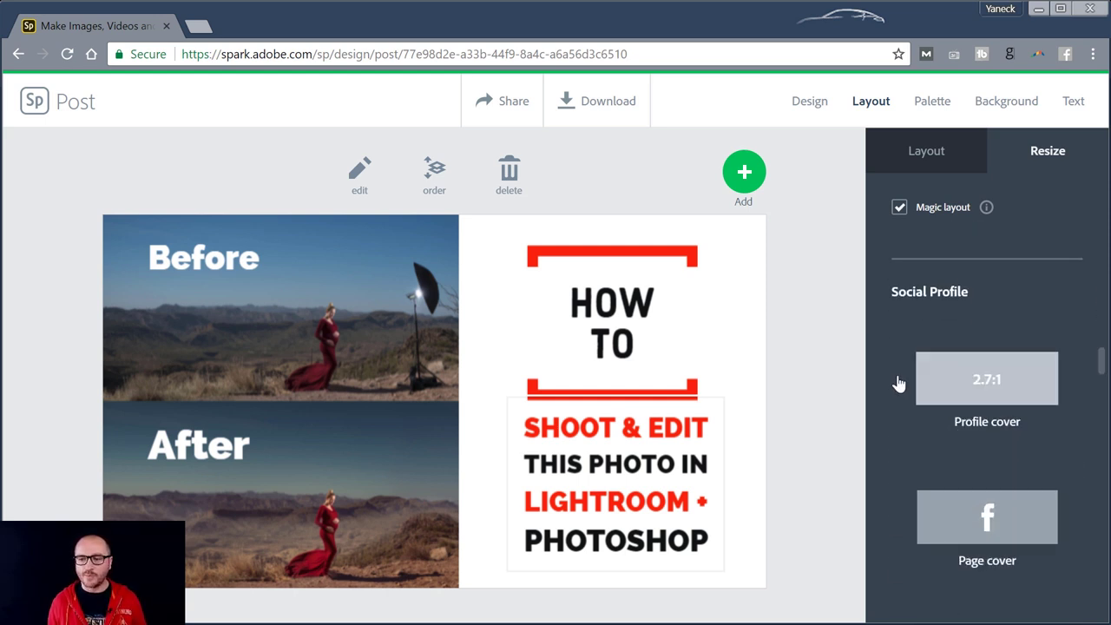
scroll(901, 408, "down", 2)
scroll(932, 402, "down", 5)
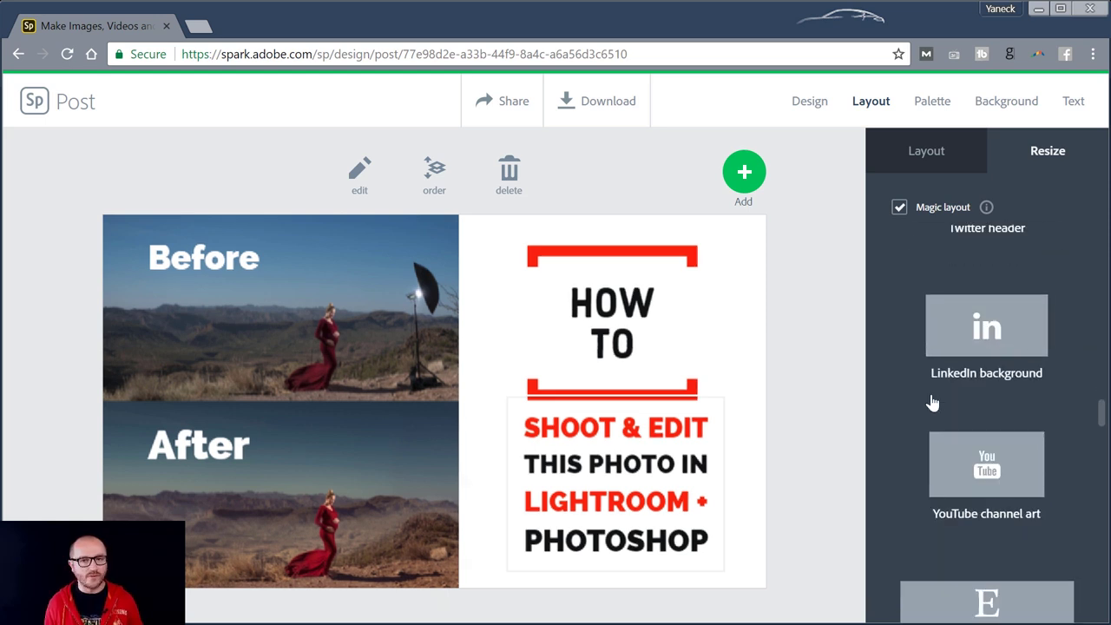
scroll(932, 402, "down", 2)
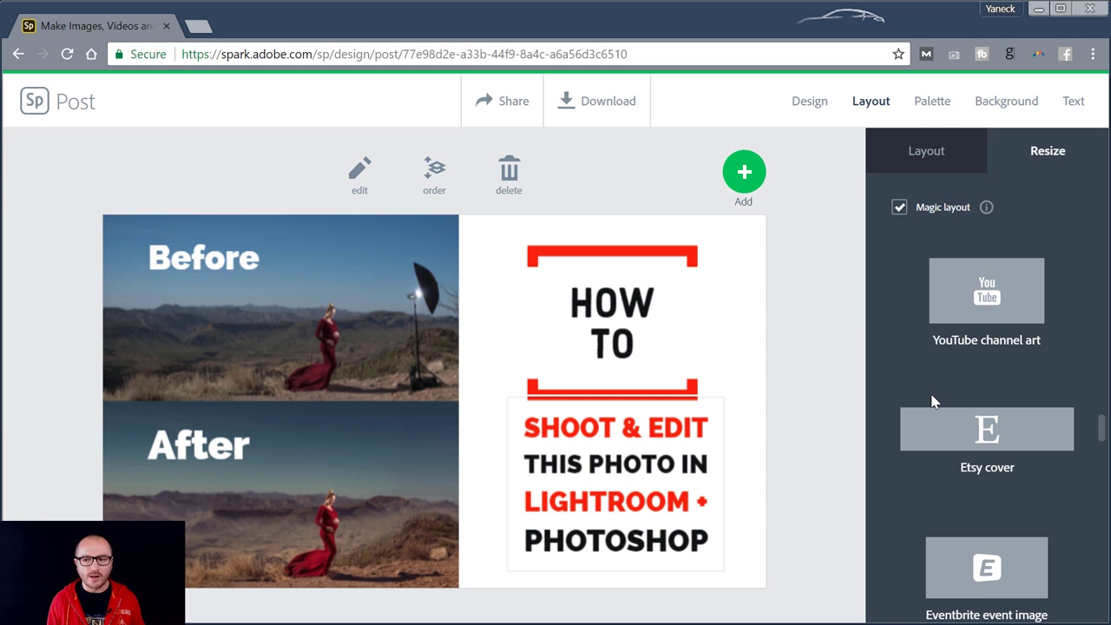
scroll(933, 402, "down", 3)
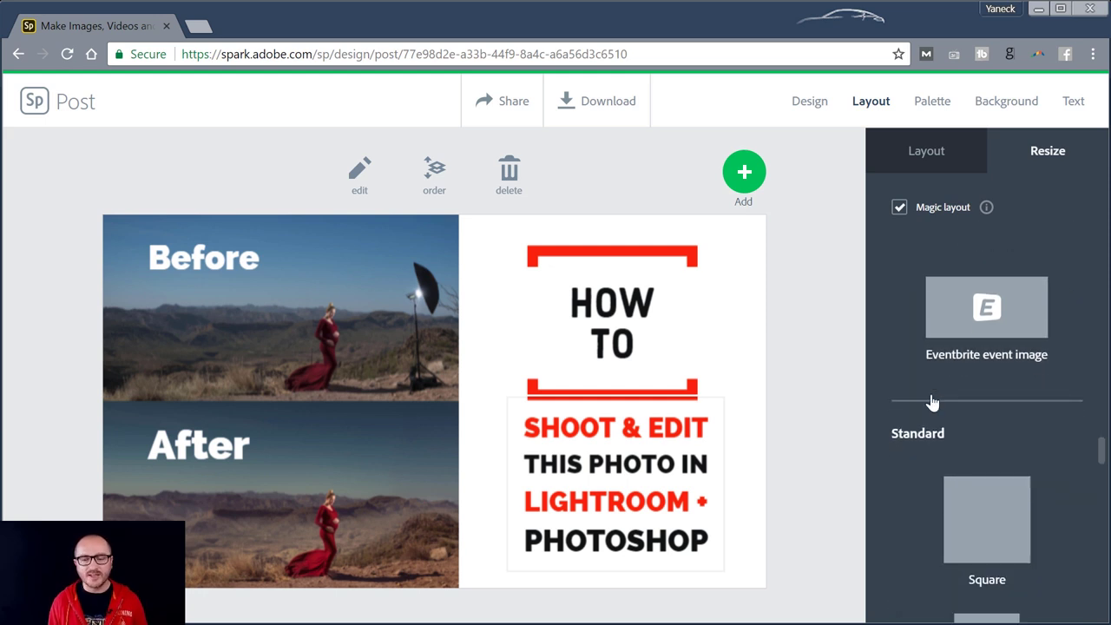
scroll(933, 402, "up", 10)
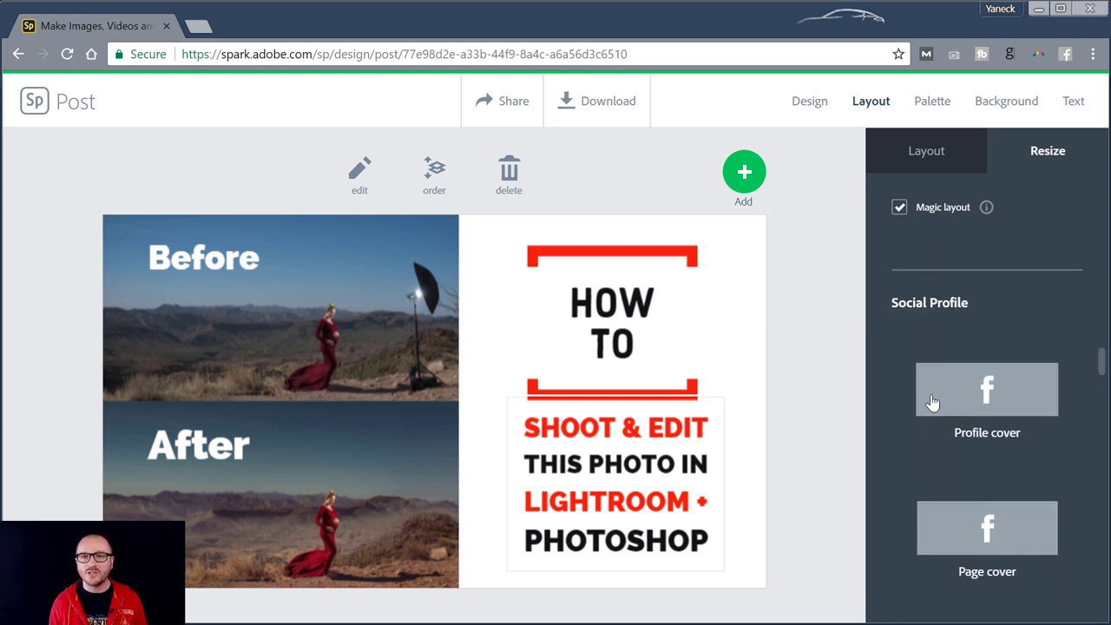
scroll(933, 402, "up", 4)
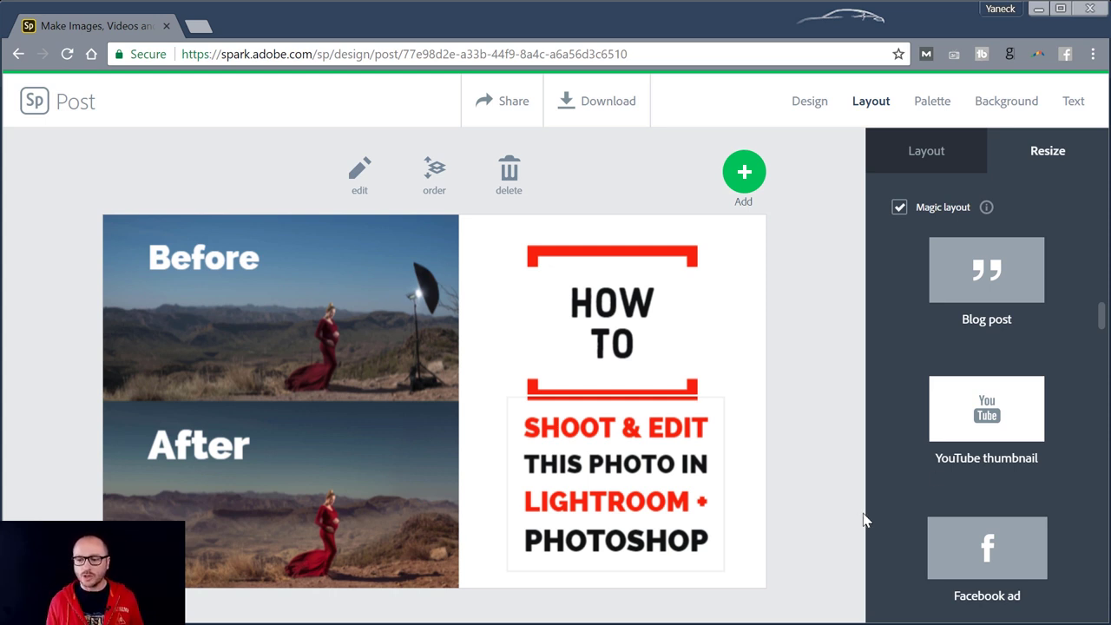
scroll(962, 464, "down", 4)
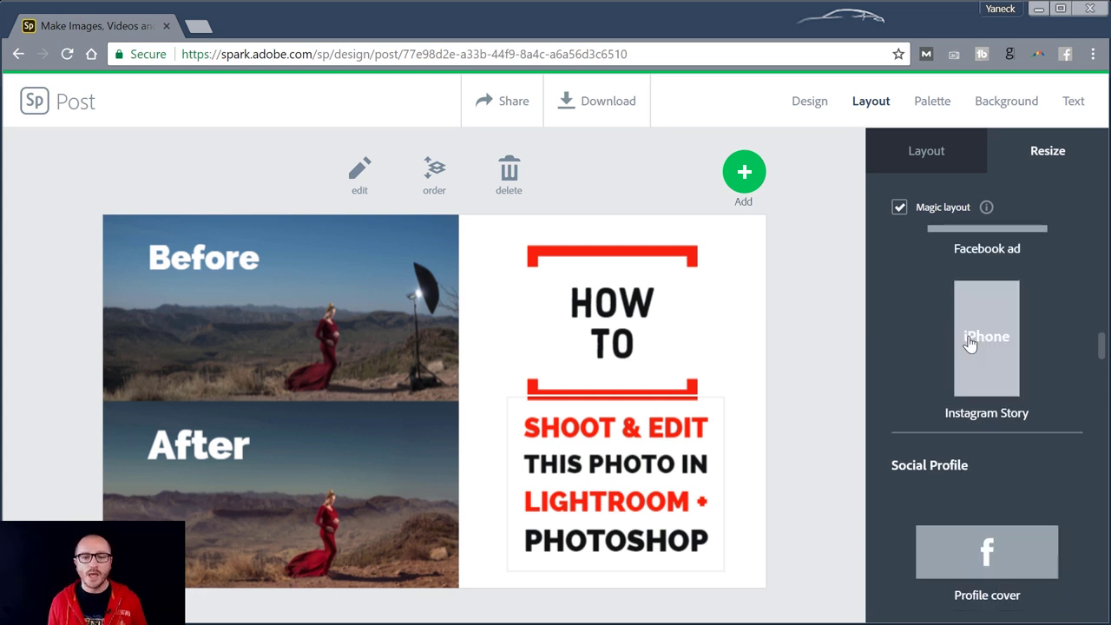
left_click(969, 344)
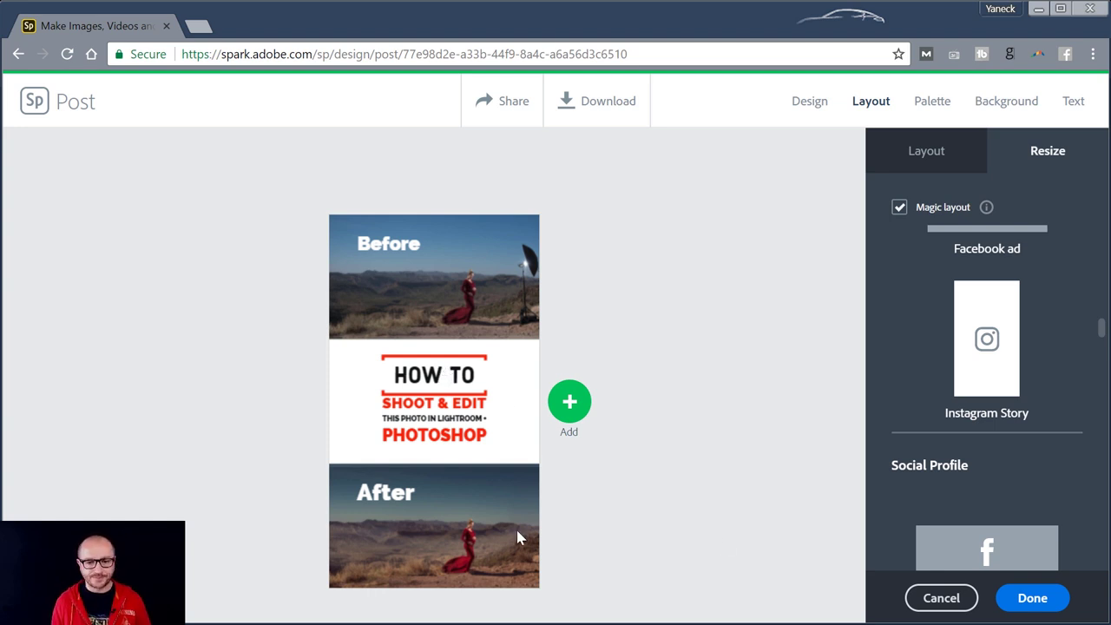
Confirm the Instagram Story size and select the HOW TO title on the canvas.
left_click(1021, 601)
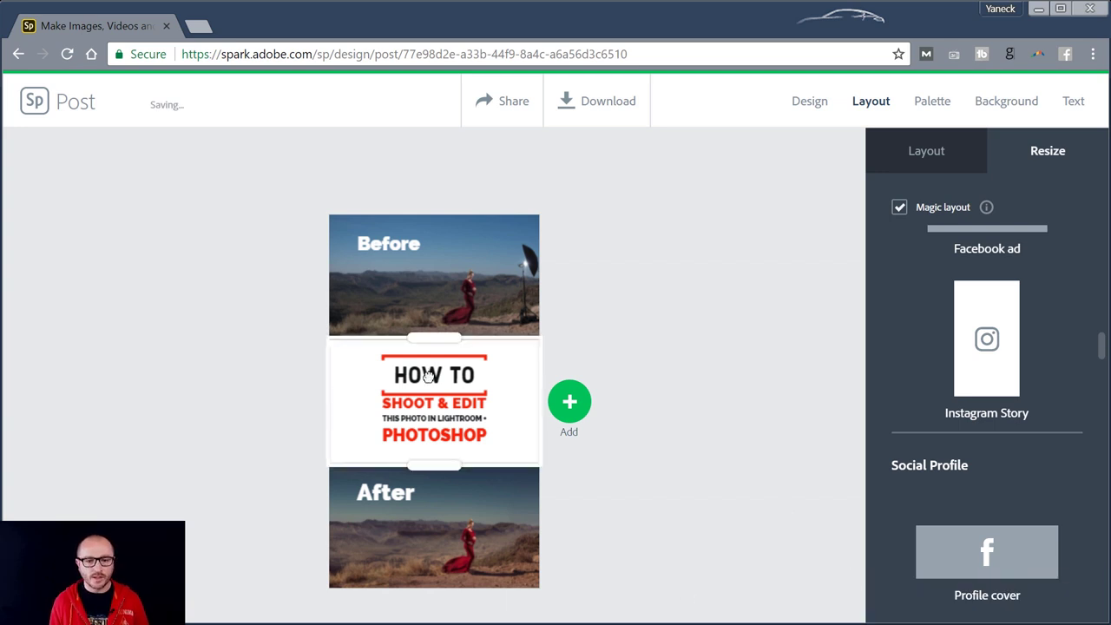
left_click(427, 375)
left_click(427, 376)
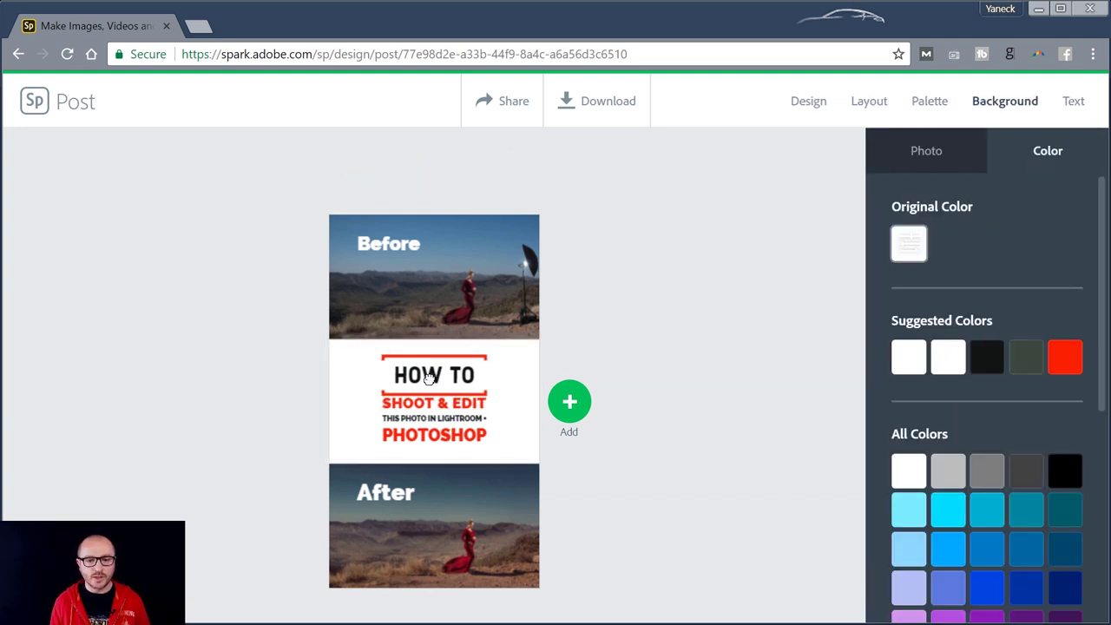
Select the title block's white background panel to bring up its background colour choices.
left_click(427, 375)
left_click(429, 376)
left_click(444, 385)
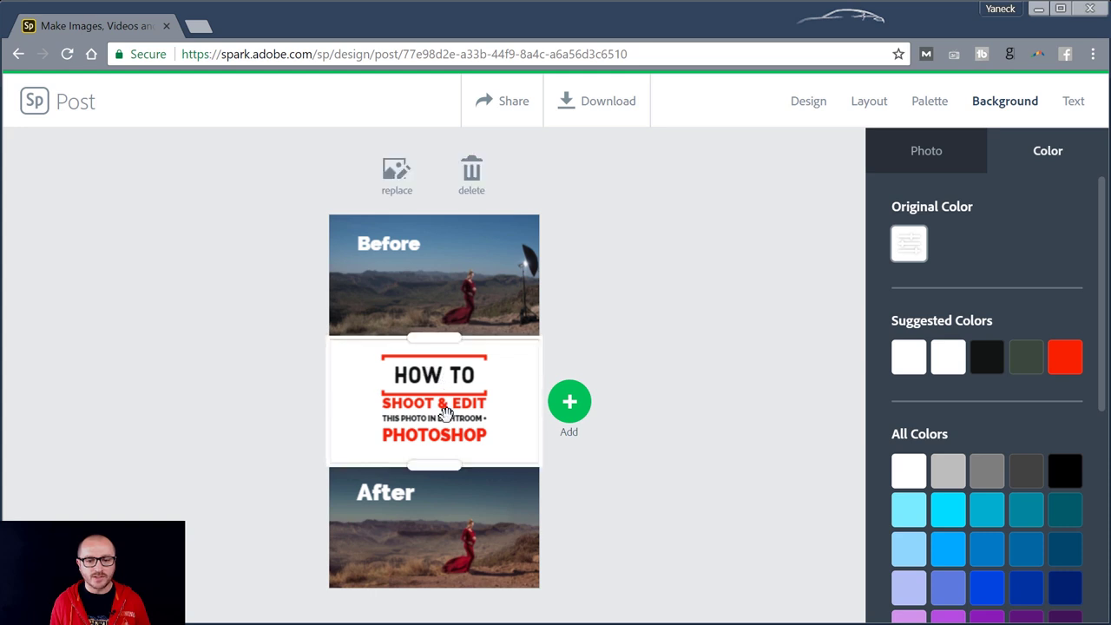
left_click(443, 408)
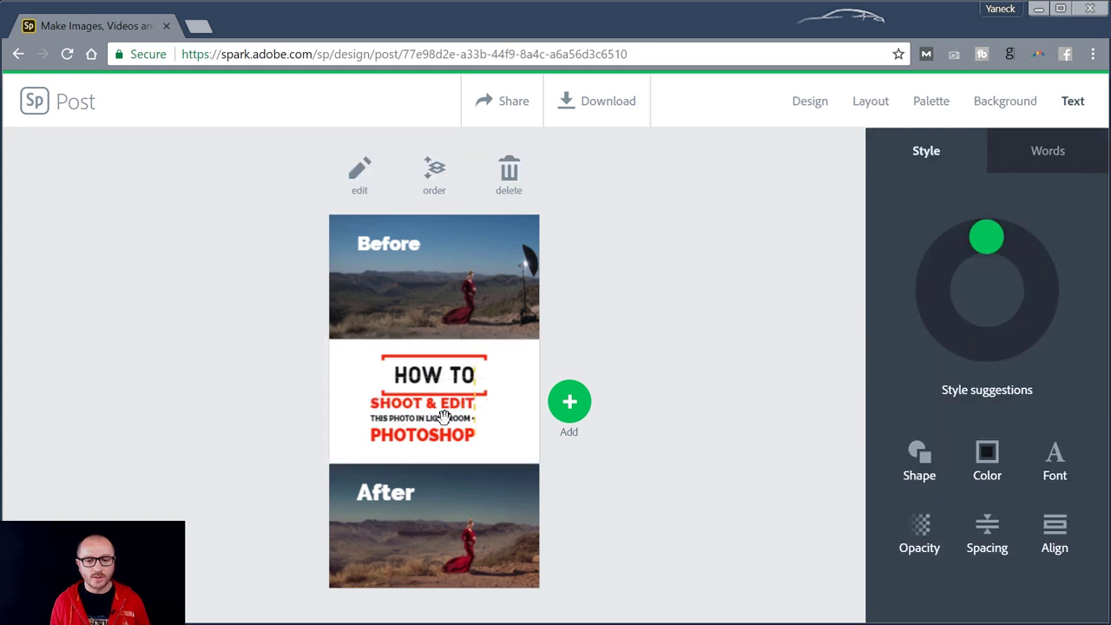
left_click(452, 365)
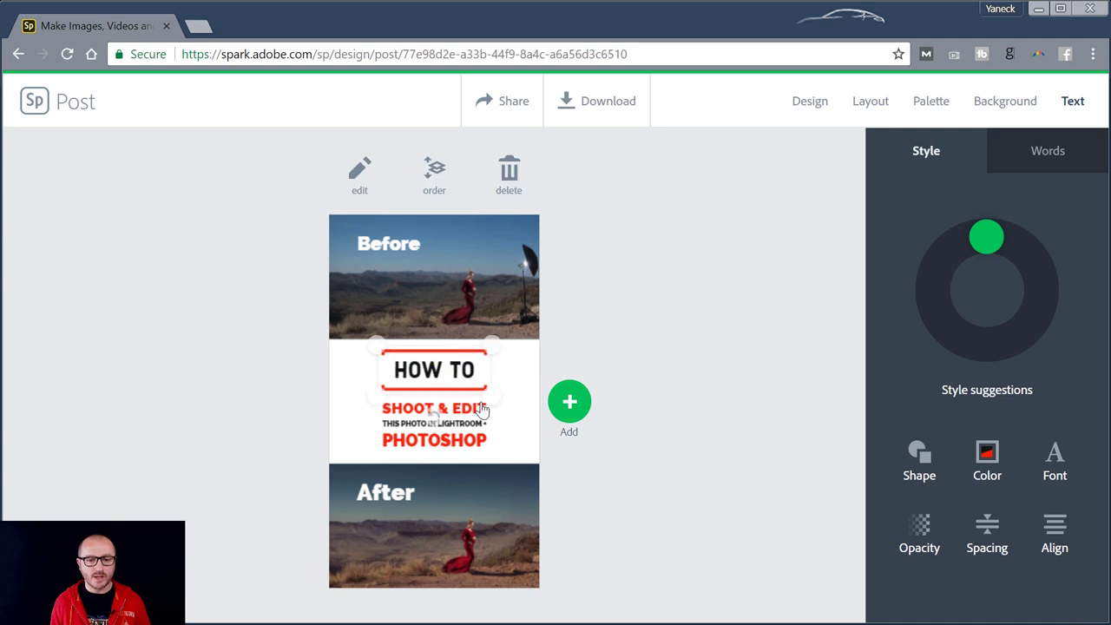
left_click(512, 414)
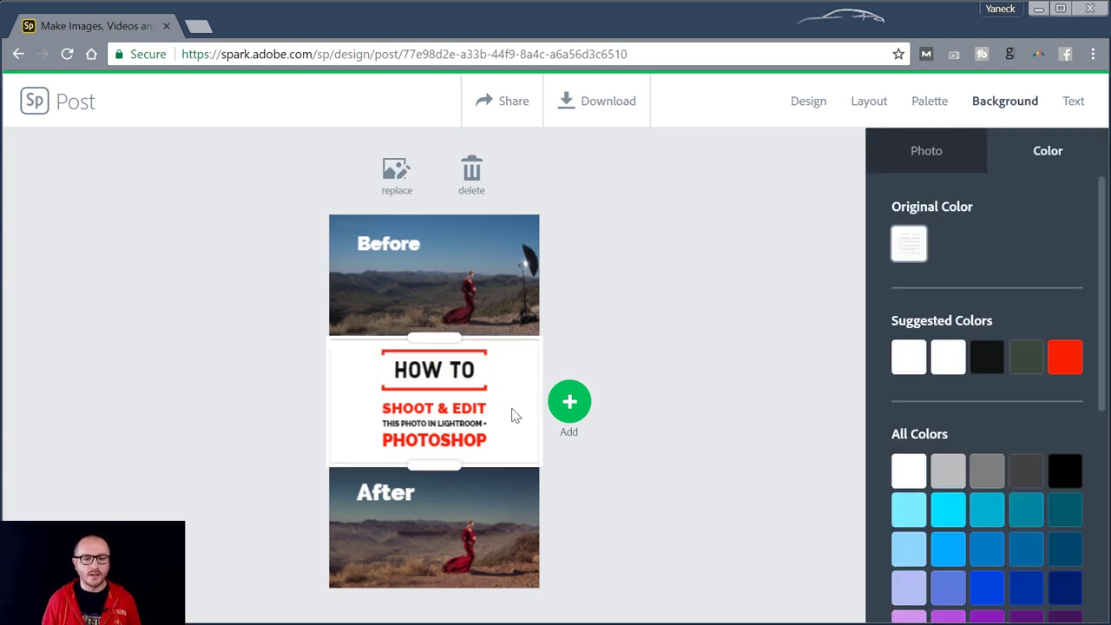